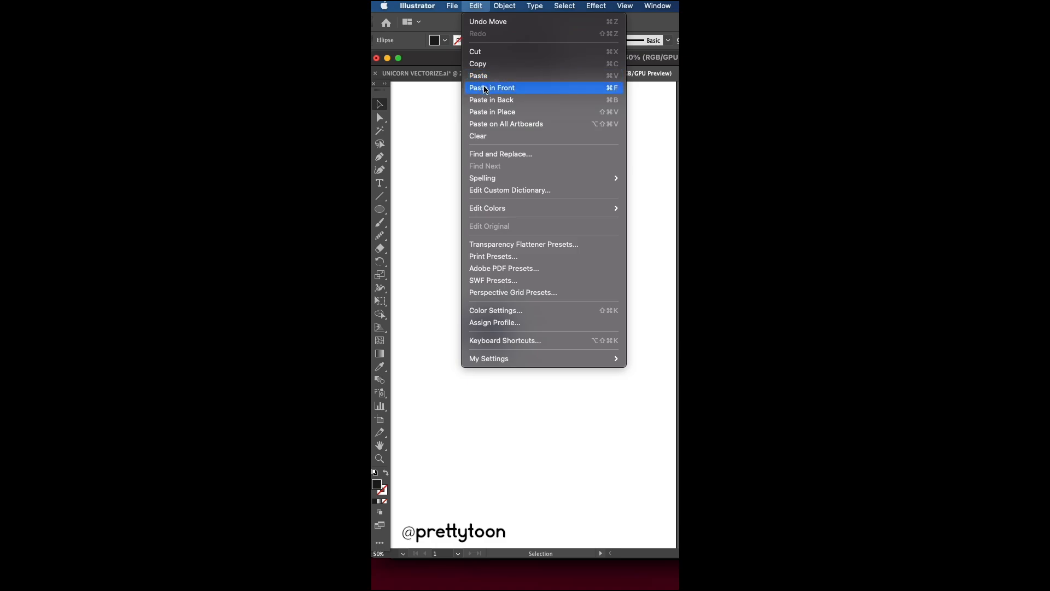
# Paste another copy of the black circle in front and arrange the three circles as an overlapping triangular cluster near the artboard's middle.
pyautogui.click(481, 88)
pyautogui.moveTo(487, 327); pyautogui.dragTo(531, 371)
pyautogui.click(530, 335)
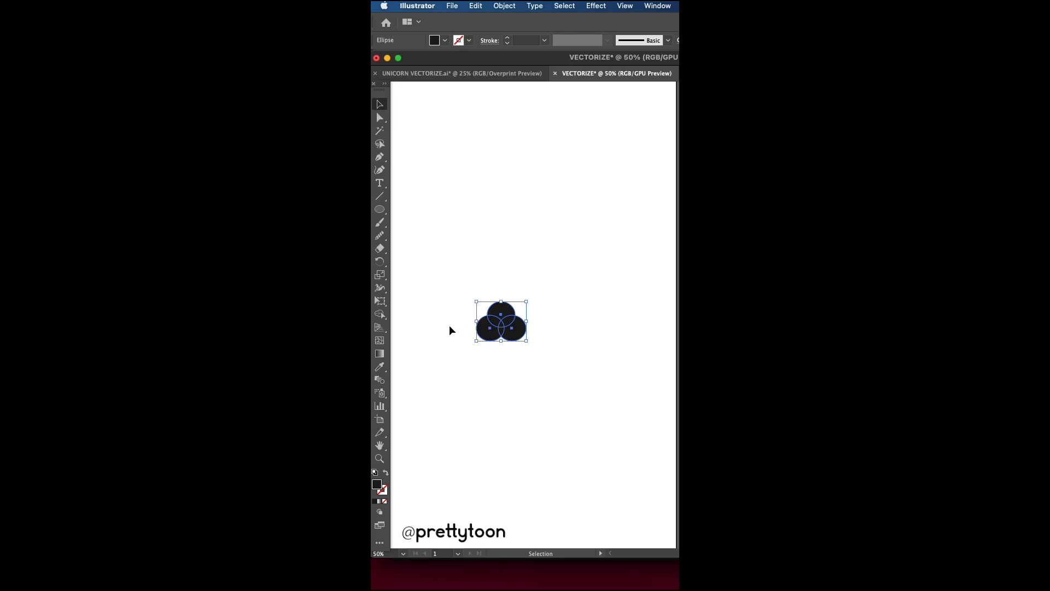
pyautogui.moveTo(502, 329); pyautogui.dragTo(546, 324)
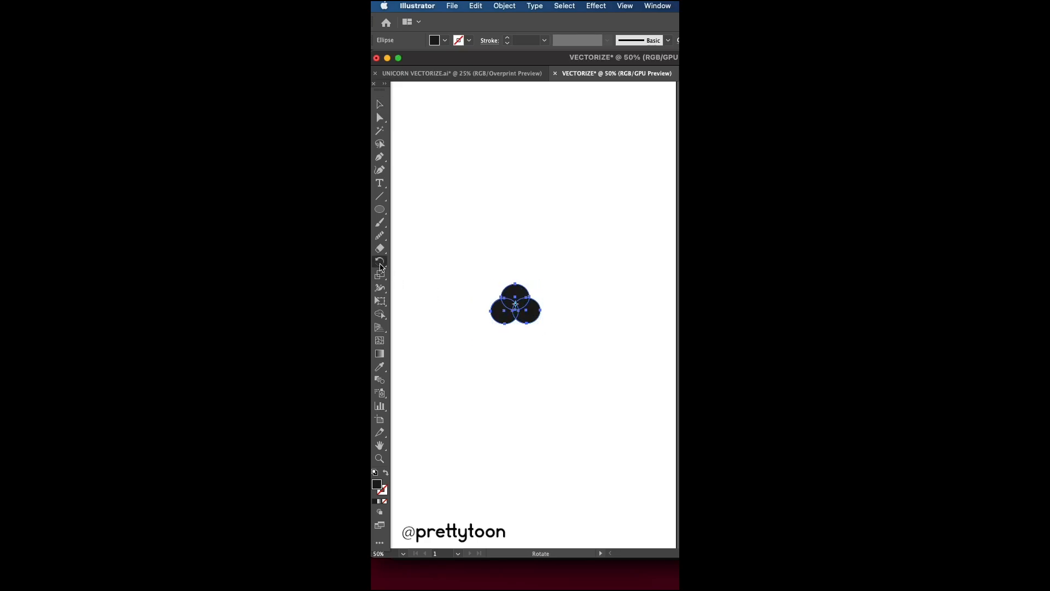
# Merge the three overlapping circles into one solid pad shape with the Shape Builder tool.
pyautogui.click(379, 314)
pyautogui.moveTo(503, 306)
pyautogui.mouseDown()
pyautogui.moveTo(519, 300)
pyautogui.moveTo(528, 312)
pyautogui.mouseUp()
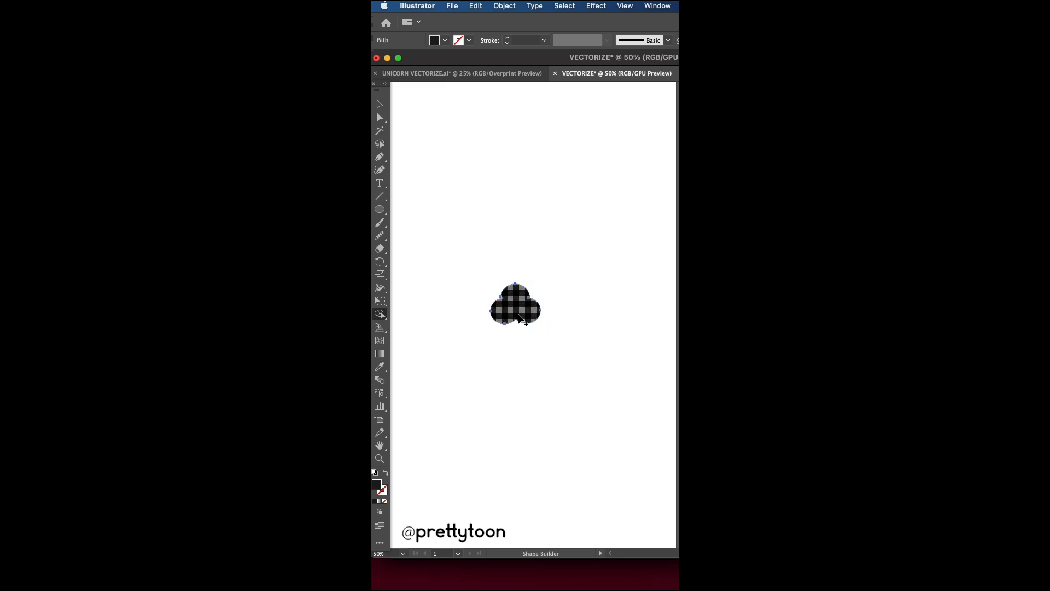
pyautogui.click(380, 104)
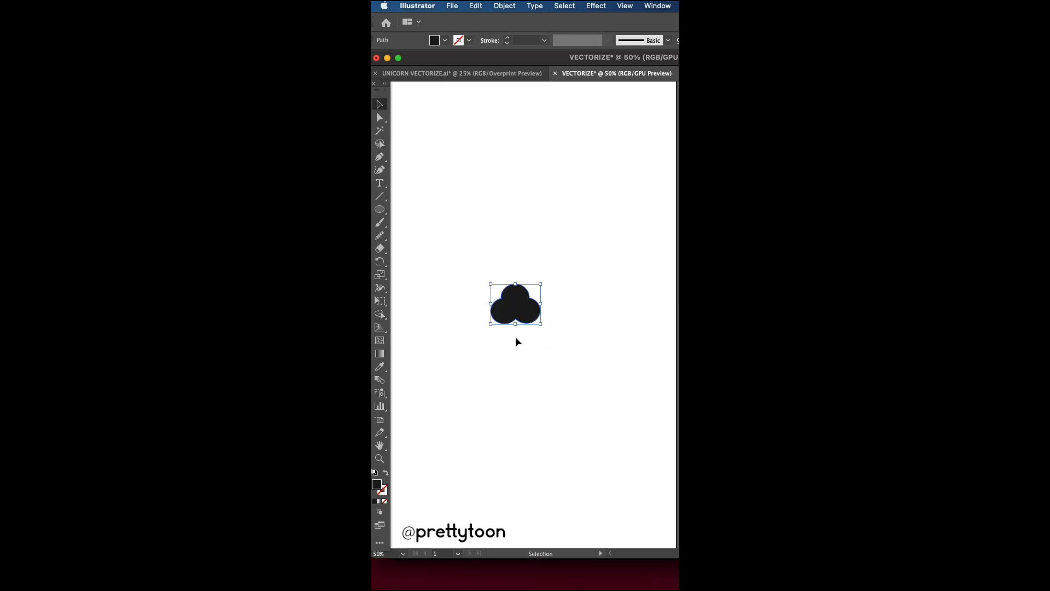
# Smooth the notches between the pad's lobes and adjust the anchor points on its side edges.
pyautogui.click(380, 236)
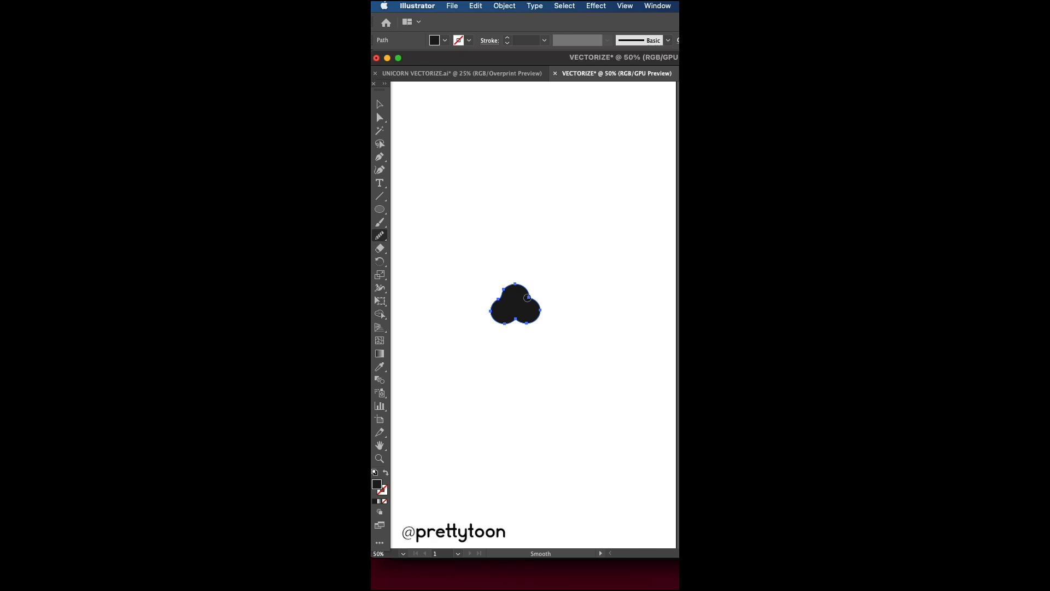
pyautogui.moveTo(528, 298); pyautogui.dragTo(509, 323)
pyautogui.click(379, 117)
pyautogui.click(485, 307)
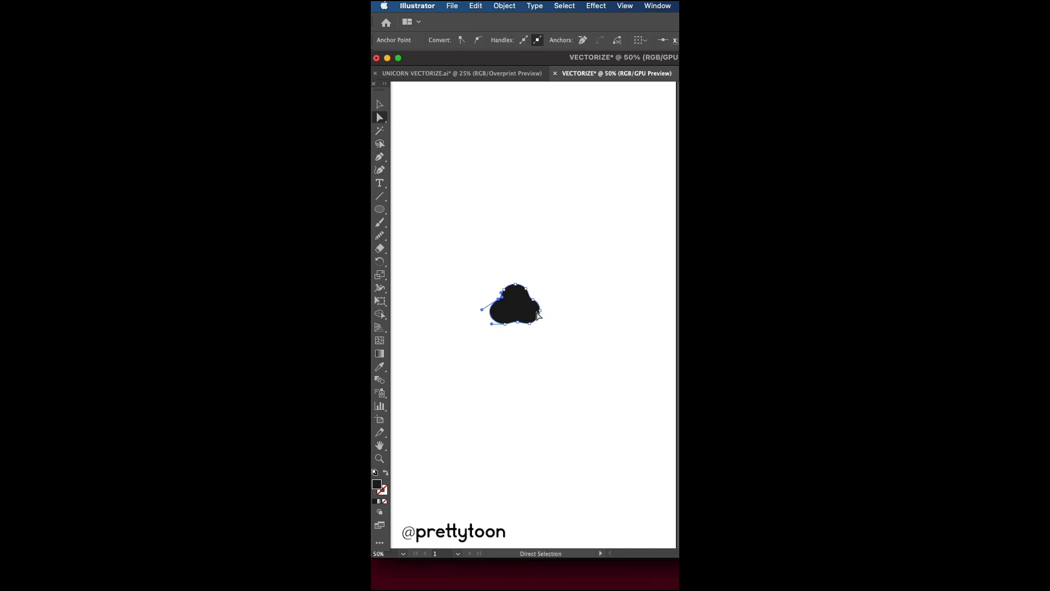
pyautogui.click(540, 308)
pyautogui.moveTo(532, 299)
pyautogui.mouseDown()
pyautogui.moveTo(498, 300)
pyautogui.moveTo(536, 302)
pyautogui.mouseUp()
pyautogui.click(499, 299)
# Smooth the pad's right edge and refine the curve at its right anchor point.
pyautogui.click(380, 236)
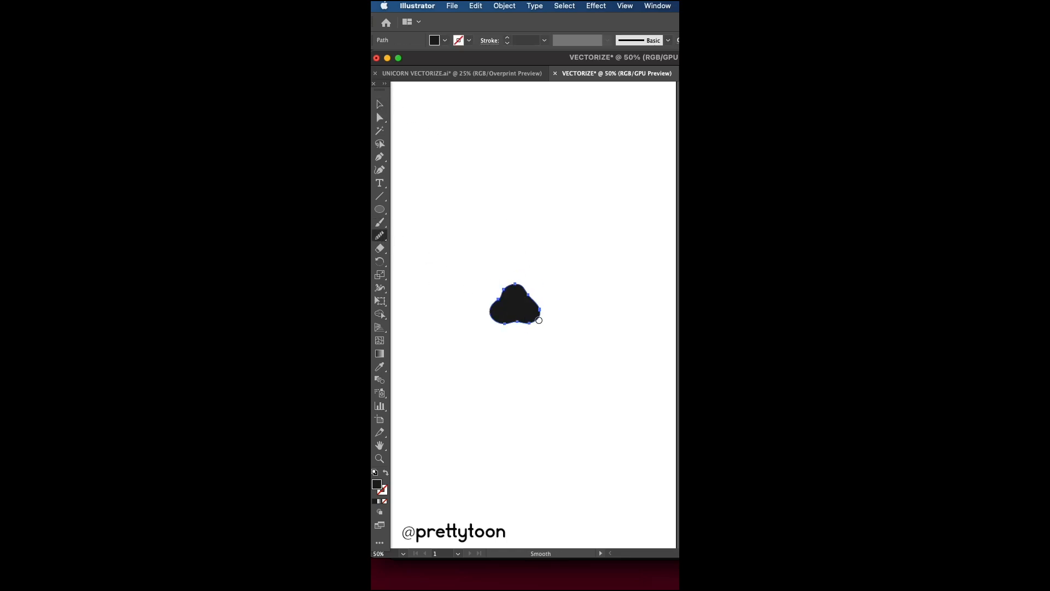
pyautogui.press('a')
pyautogui.click(539, 313)
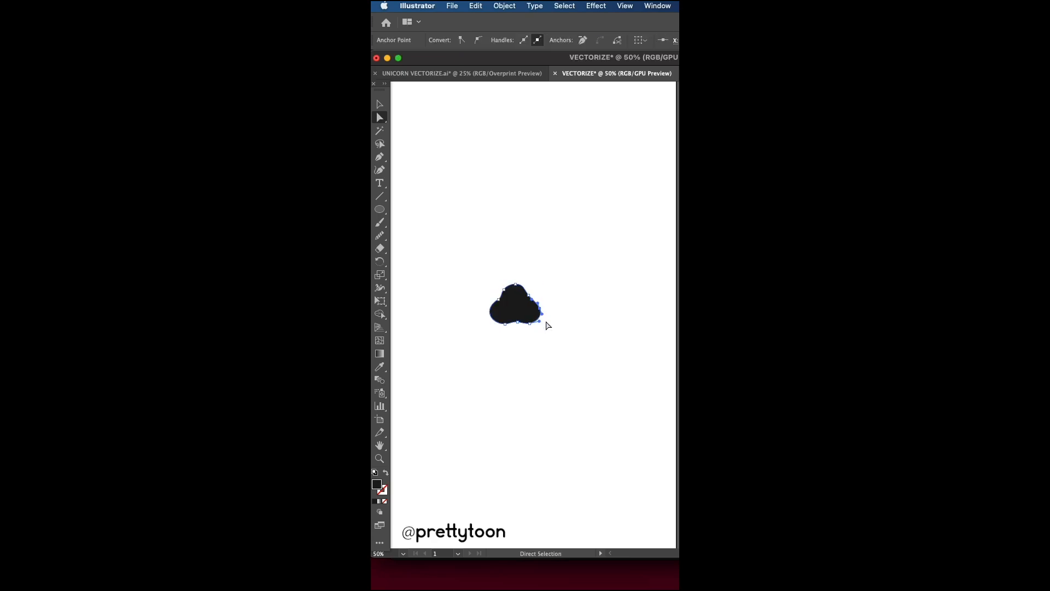
pyautogui.click(561, 310)
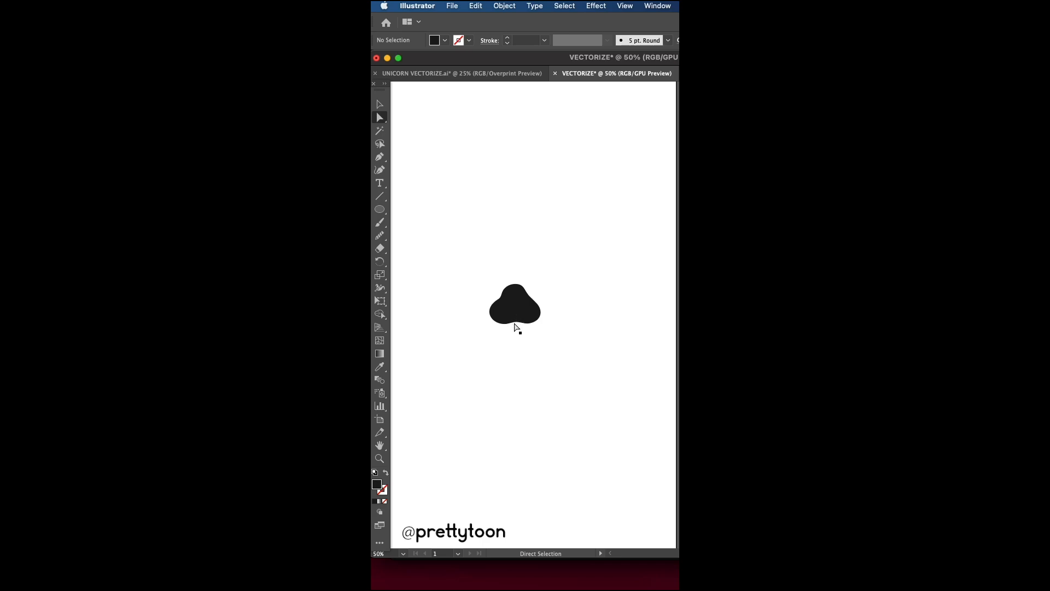
# Draw a small black ellipse as a toe just outside the pad's upper left edge.
pyautogui.click(379, 209)
pyautogui.moveTo(483, 284); pyautogui.dragTo(497, 300)
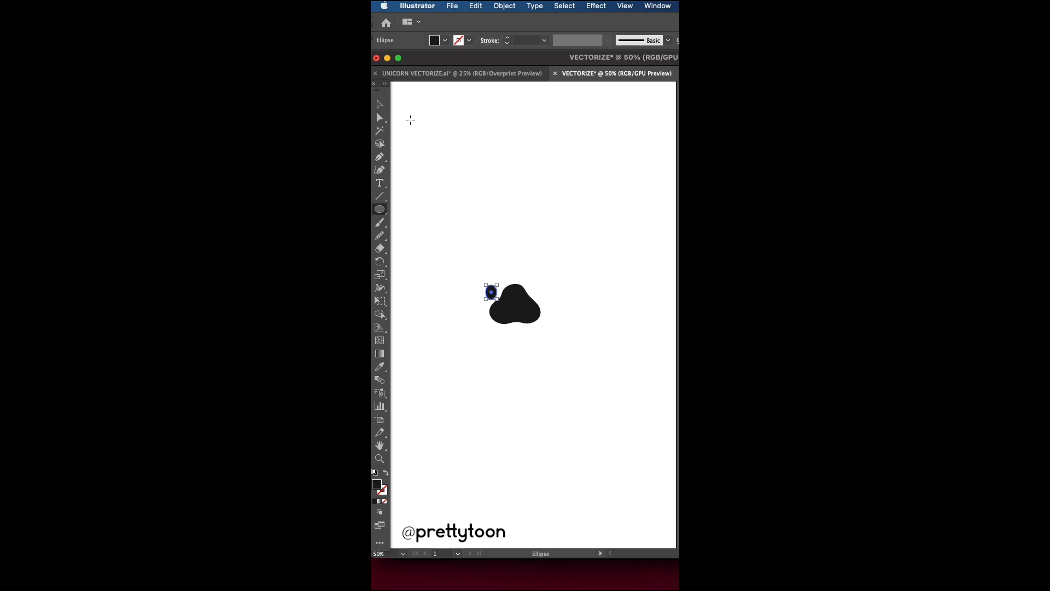
pyautogui.click(379, 104)
pyautogui.click(475, 188)
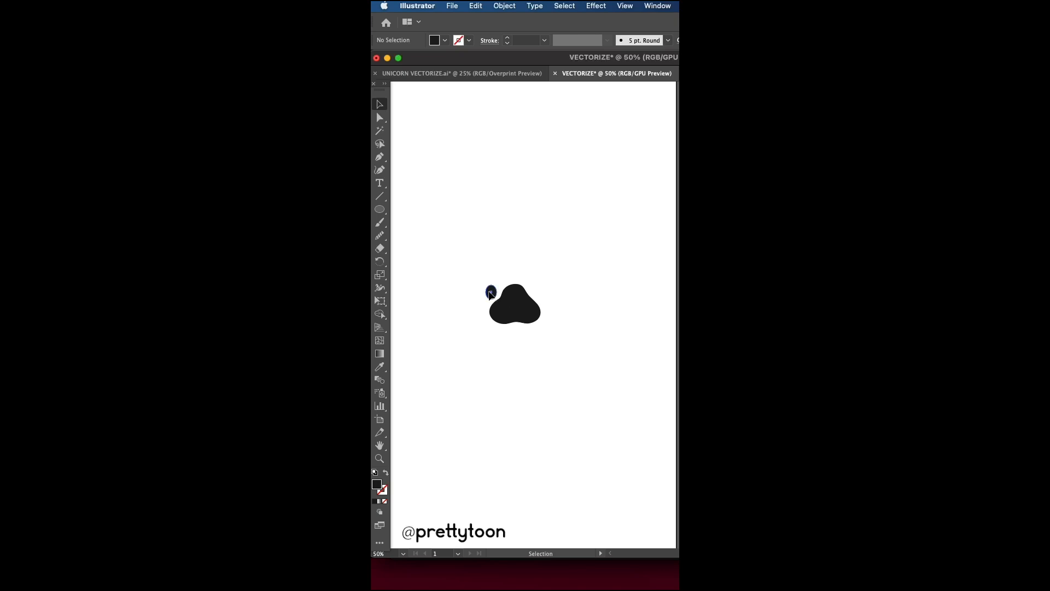
# Duplicate the toe ellipse and position the two toes above the left half of the pad.
pyautogui.moveTo(492, 293); pyautogui.dragTo(505, 269)
pyautogui.click(541, 279)
pyautogui.press('l')
pyautogui.press('v')
pyautogui.moveTo(511, 264); pyautogui.dragTo(502, 278)
pyautogui.press('super+shift+a')
pyautogui.moveTo(487, 296); pyautogui.dragTo(530, 289)
pyautogui.click(518, 277)
pyautogui.click(475, 6)
pyautogui.click(526, 279)
# Select the toe ellipses and reflect them to create matching toes for the other side of the paw.
pyautogui.click(487, 294)
pyautogui.keyDown('shift'); pyautogui.click(498, 278); pyautogui.keyUp('shift')
pyautogui.keyDown('shift'); pyautogui.click(515, 275); pyautogui.keyUp('shift')
pyautogui.click(504, 6)
pyautogui.moveTo(510, 21)
pyautogui.click(640, 62)
pyautogui.click(592, 521)
# Arrange the four toes in an even arc above the pad and align the pad beneath them.
pyautogui.click(500, 278)
pyautogui.click(525, 263)
pyautogui.click(518, 277)
pyautogui.click(533, 273)
pyautogui.moveTo(489, 290); pyautogui.dragTo(501, 277)
pyautogui.click(491, 277)
pyautogui.moveTo(519, 272)
pyautogui.mouseDown()
pyautogui.moveTo(500, 277)
pyautogui.moveTo(533, 327)
pyautogui.moveTo(531, 271)
pyautogui.mouseUp()
pyautogui.click(509, 271)
pyautogui.click(539, 255)
pyautogui.moveTo(514, 307); pyautogui.dragTo(528, 304)
pyautogui.click(572, 330)
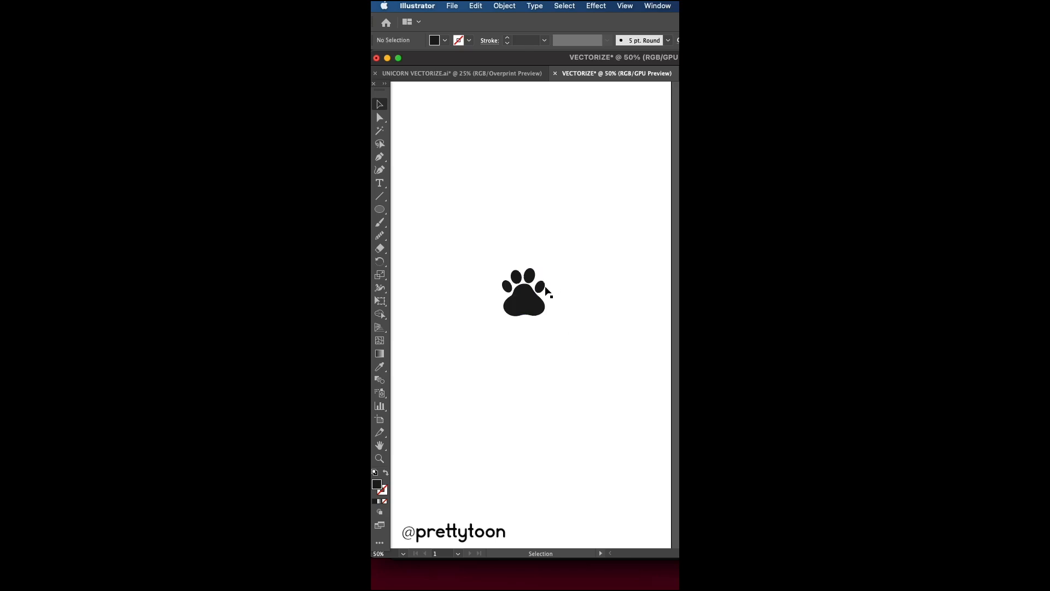
# Fine-tune the spacing of the upper toes and move the whole paw print to the artboard's upper right area.
pyautogui.moveTo(509, 261); pyautogui.dragTo(531, 273)
pyautogui.moveTo(536, 267); pyautogui.dragTo(520, 277)
pyautogui.click(542, 263)
pyautogui.moveTo(536, 274); pyautogui.dragTo(535, 275)
pyautogui.moveTo(539, 265); pyautogui.dragTo(611, 184)
pyautogui.click(541, 263)
pyautogui.click(528, 263)
pyautogui.press('super+a')
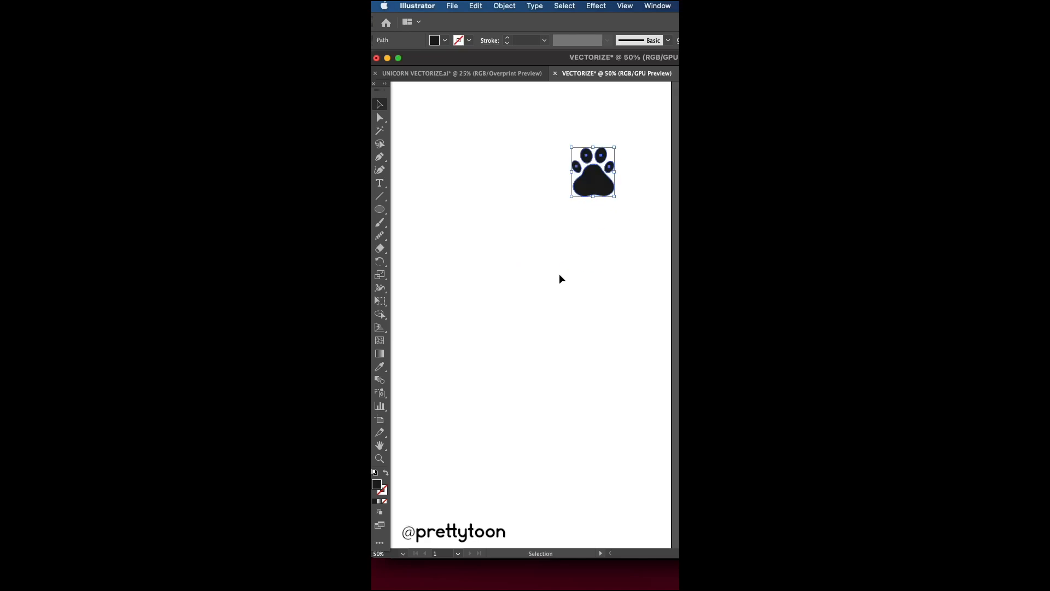
# Paint a large freehand heart below the paw print with the Paintbrush tool.
pyautogui.click(499, 217)
pyautogui.click(381, 223)
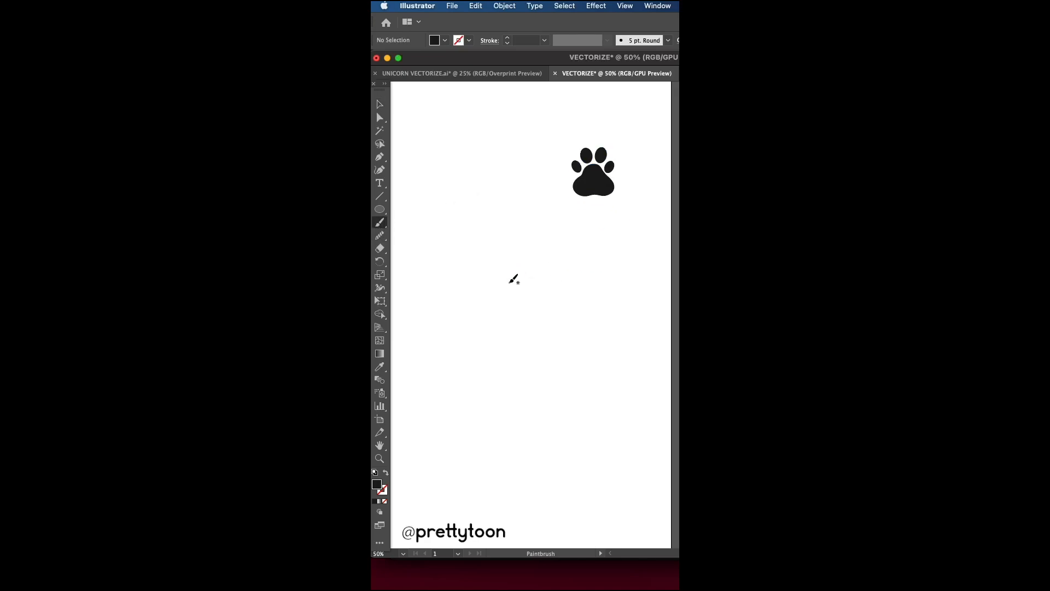
pyautogui.moveTo(511, 281)
pyautogui.mouseDown()
pyautogui.moveTo(449, 235)
pyautogui.moveTo(441, 307)
pyautogui.moveTo(520, 406)
pyautogui.moveTo(596, 324)
pyautogui.moveTo(614, 265)
pyautogui.moveTo(588, 220)
pyautogui.moveTo(535, 226)
pyautogui.moveTo(509, 269)
pyautogui.mouseUp()
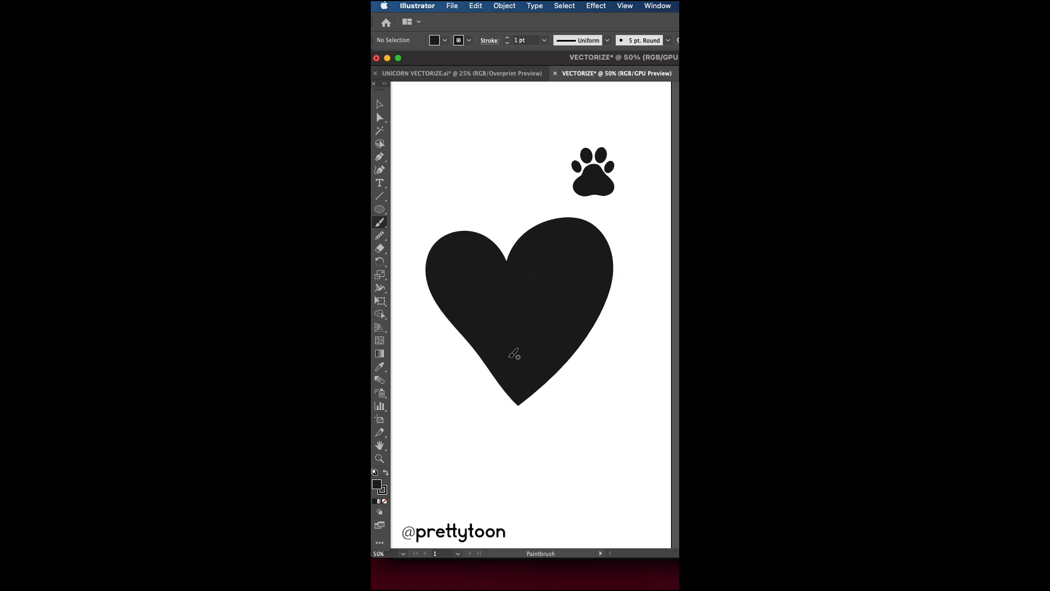
# Remove the heart's fill so that only its black outline remains.
pyautogui.press('v')
pyautogui.click(512, 340)
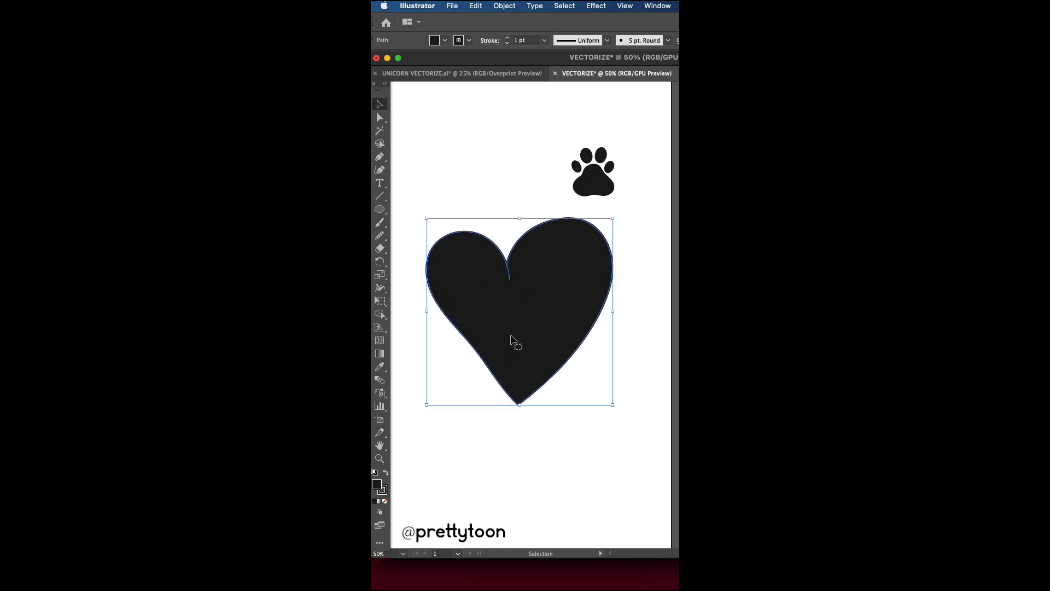
pyautogui.click(385, 502)
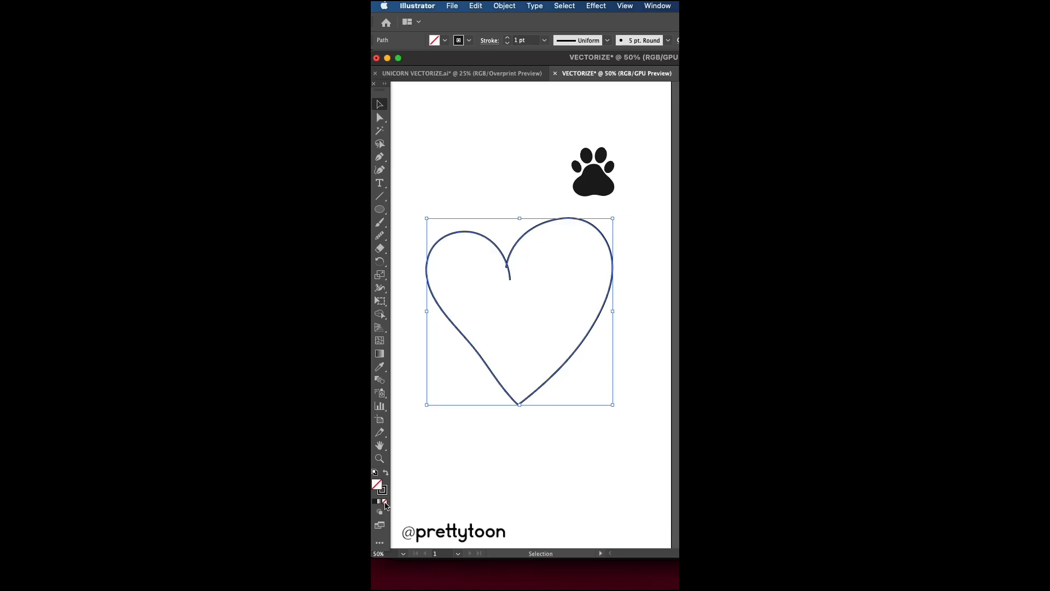
# Pull the right lobe's end down to the heart's notch and remove the extra anchors on the right lobe's inner curve and lower left edge.
pyautogui.click(380, 117)
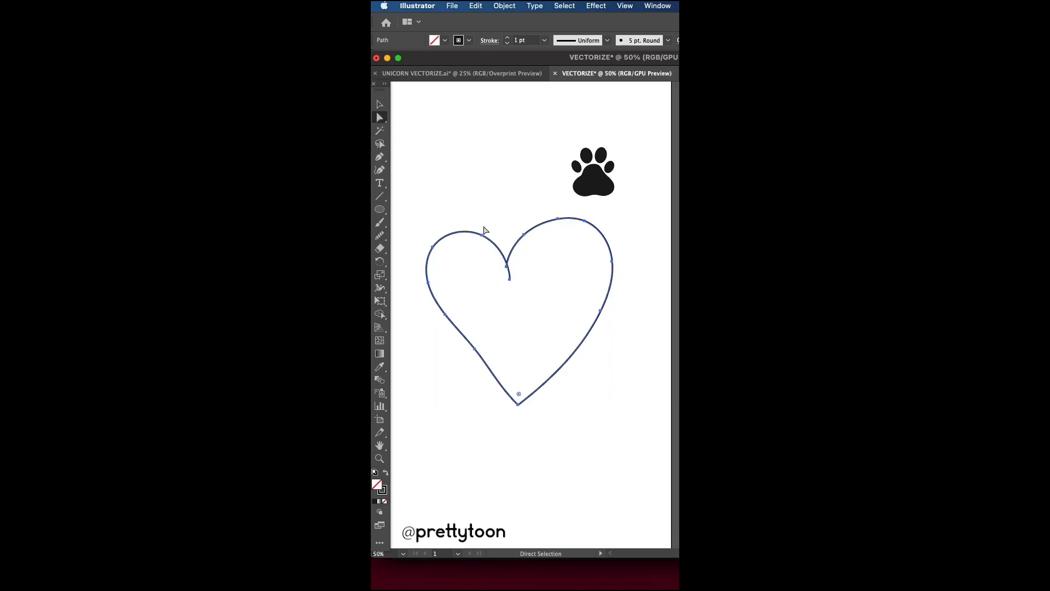
pyautogui.moveTo(507, 268)
pyautogui.mouseDown()
pyautogui.moveTo(523, 264)
pyautogui.moveTo(510, 277)
pyautogui.mouseUp()
pyautogui.moveTo(524, 236); pyautogui.dragTo(531, 223)
pyautogui.click(583, 40)
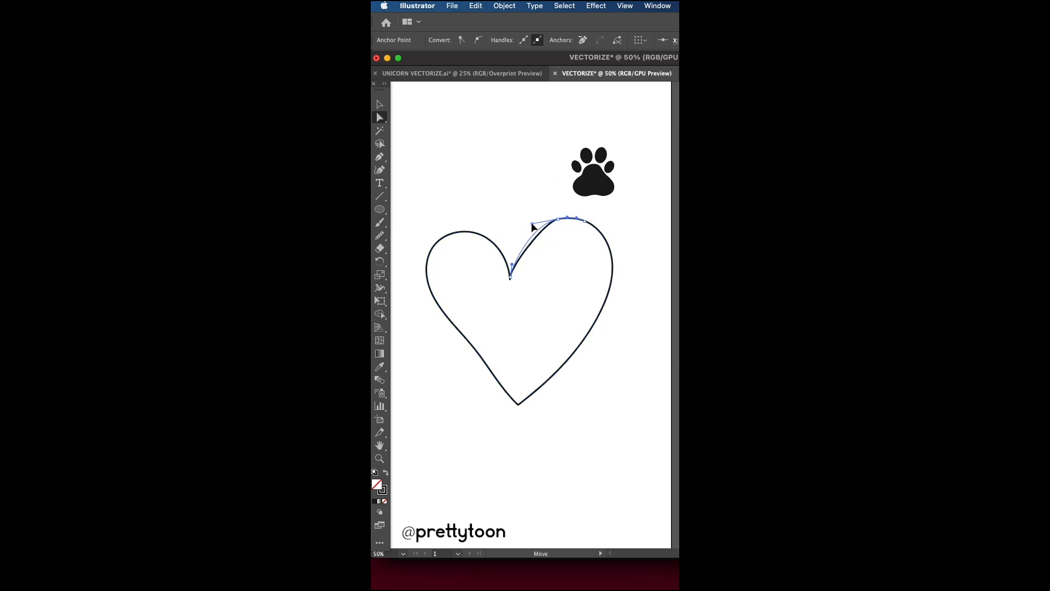
pyautogui.click(475, 349)
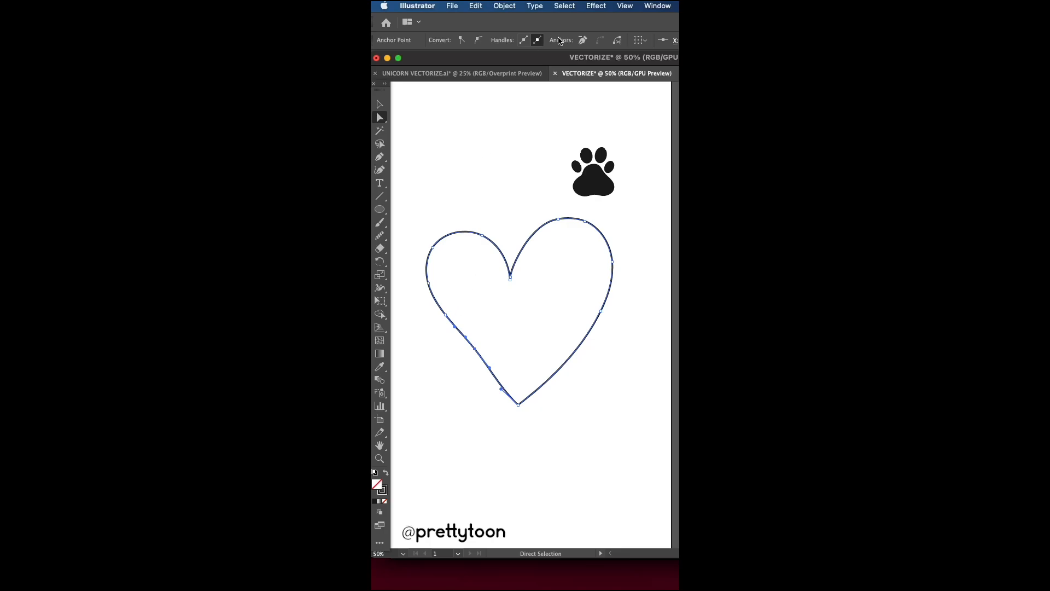
pyautogui.click(583, 40)
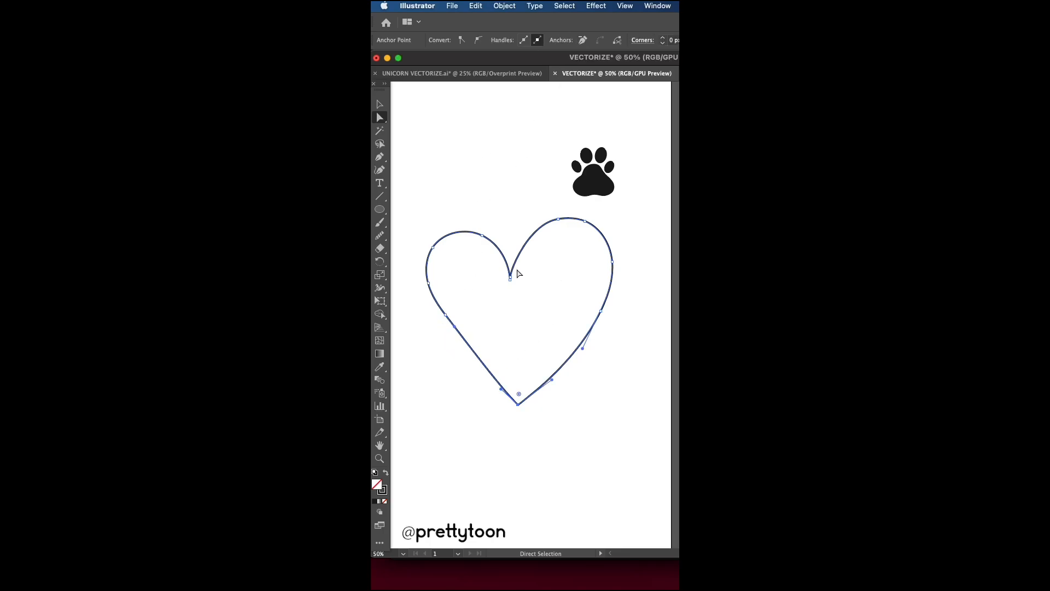
# Shift the right lobe's inner end and top anchors slightly right, and move the left lobe's end to meet it at the notch.
pyautogui.moveTo(512, 279)
pyautogui.mouseDown()
pyautogui.moveTo(522, 269)
pyautogui.moveTo(517, 278)
pyautogui.mouseUp()
pyautogui.moveTo(558, 218); pyautogui.dragTo(563, 218)
pyautogui.click(587, 218)
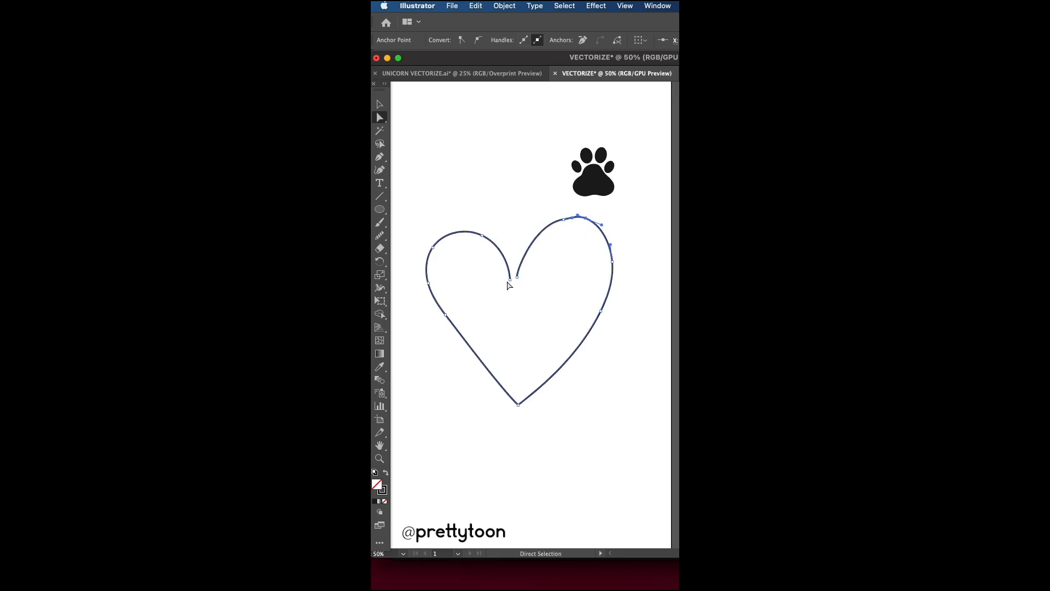
pyautogui.moveTo(510, 279); pyautogui.dragTo(516, 274)
# Remove the two upper anchor points of the heart's left lobe and lift its notch handle to rebuild the curve.
pyautogui.click(482, 236)
pyautogui.click(583, 39)
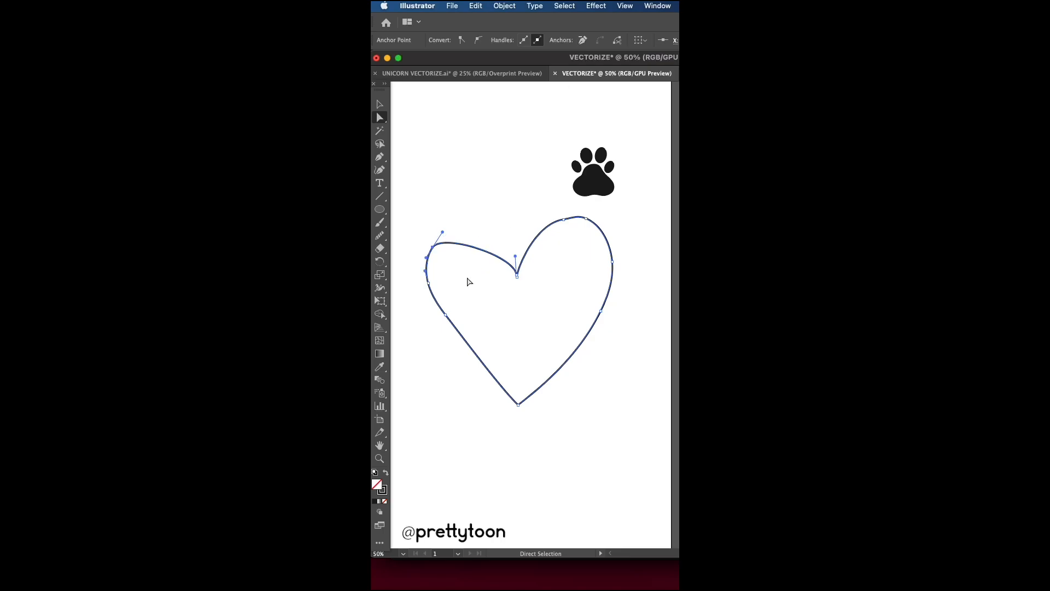
pyautogui.moveTo(516, 256); pyautogui.dragTo(477, 192)
pyautogui.moveTo(442, 233); pyautogui.dragTo(440, 230)
pyautogui.click(583, 40)
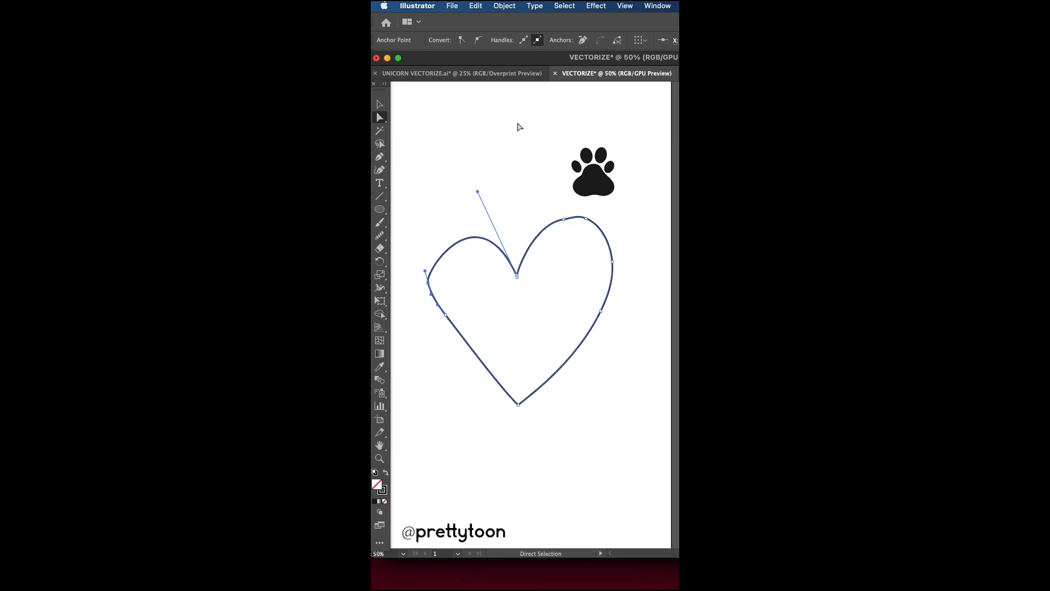
# Extend the handle of the left side anchor upward to round out the heart's left lobe.
pyautogui.moveTo(425, 273); pyautogui.dragTo(414, 219)
pyautogui.click(428, 283)
pyautogui.moveTo(427, 275); pyautogui.dragTo(409, 211)
# Remove the top and outer side anchors of the heart's right lobe and extend the remaining handles upward into a full rounded curve.
pyautogui.moveTo(559, 207); pyautogui.dragTo(593, 225)
pyautogui.click(583, 40)
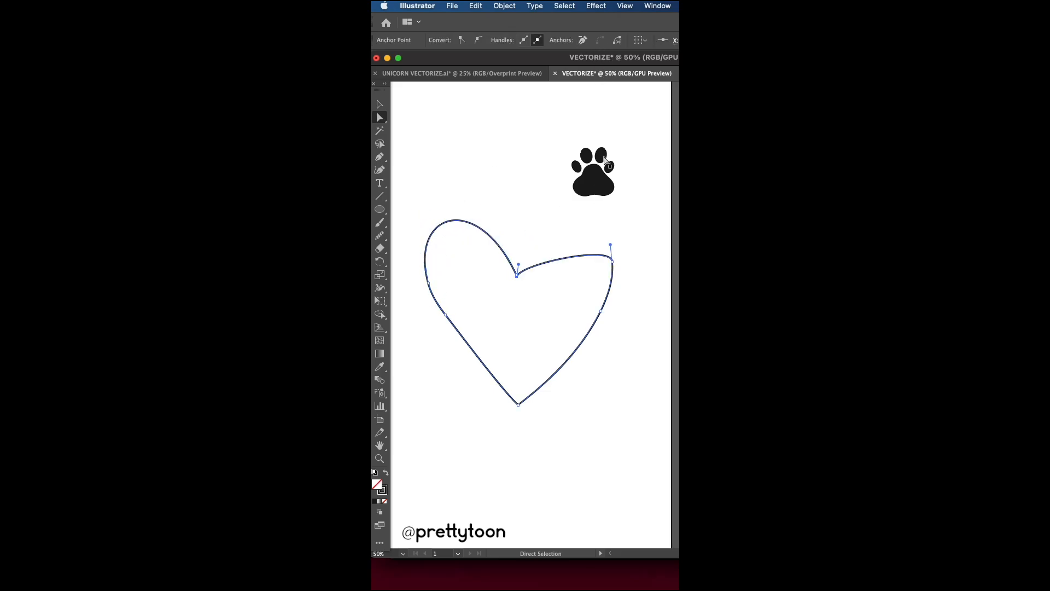
pyautogui.moveTo(520, 265); pyautogui.dragTo(547, 192)
pyautogui.click(517, 276)
pyautogui.moveTo(519, 264); pyautogui.dragTo(572, 148)
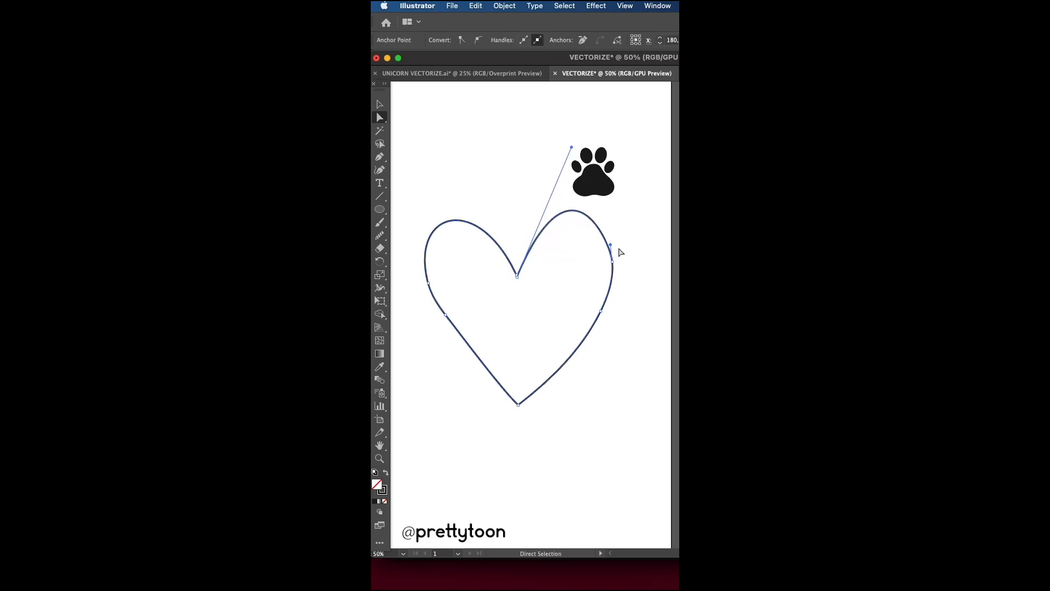
pyautogui.moveTo(610, 245); pyautogui.dragTo(622, 225)
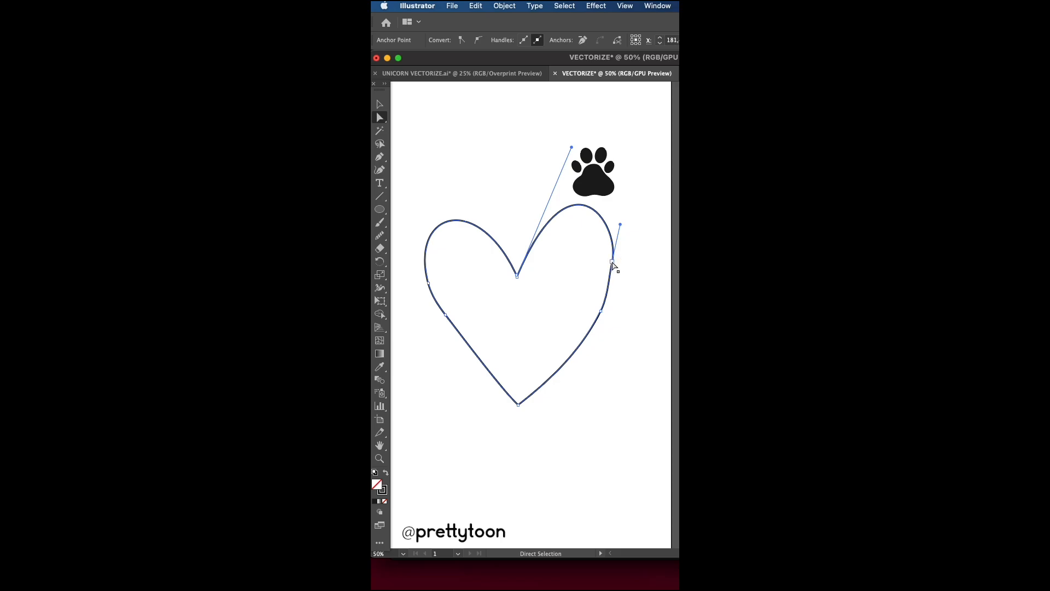
pyautogui.moveTo(613, 263); pyautogui.dragTo(653, 217)
pyautogui.click(583, 40)
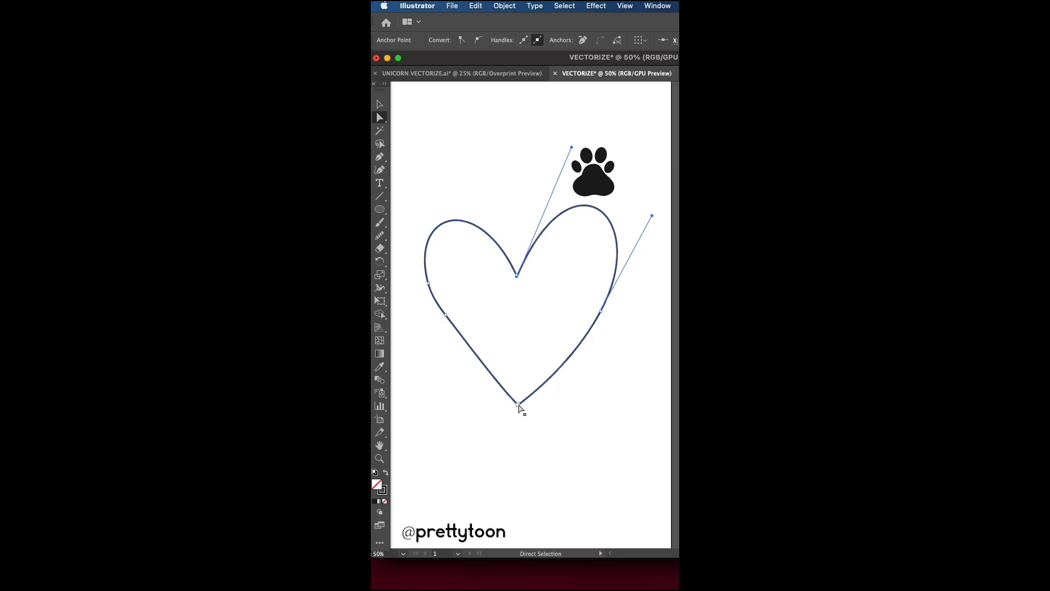
# Raise the heart's bottom tip slightly and smooth both lower sides and the right lobe's inner curve.
pyautogui.moveTo(518, 406); pyautogui.dragTo(516, 394)
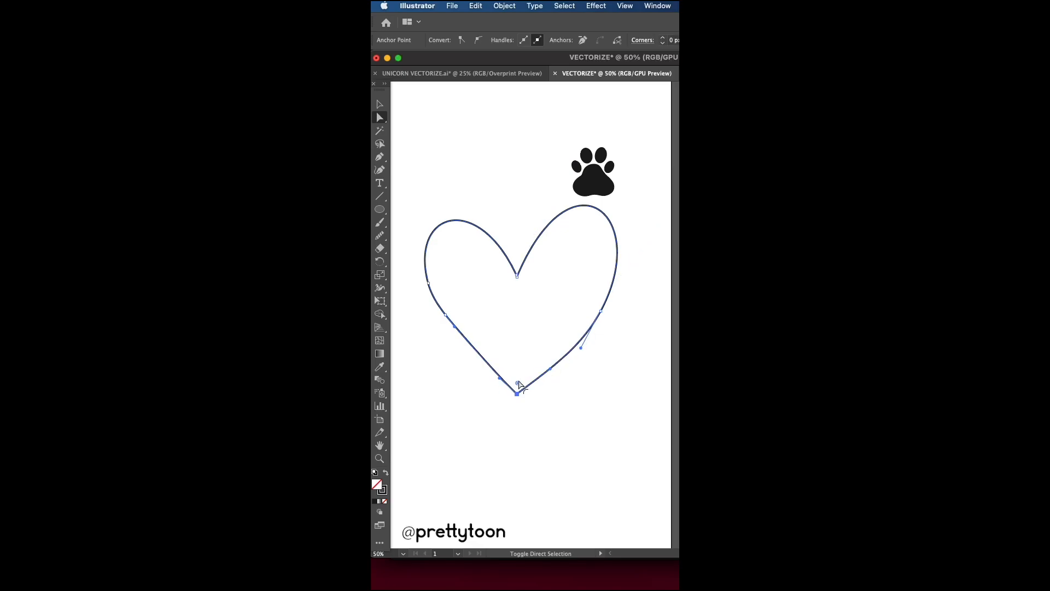
pyautogui.click(446, 316)
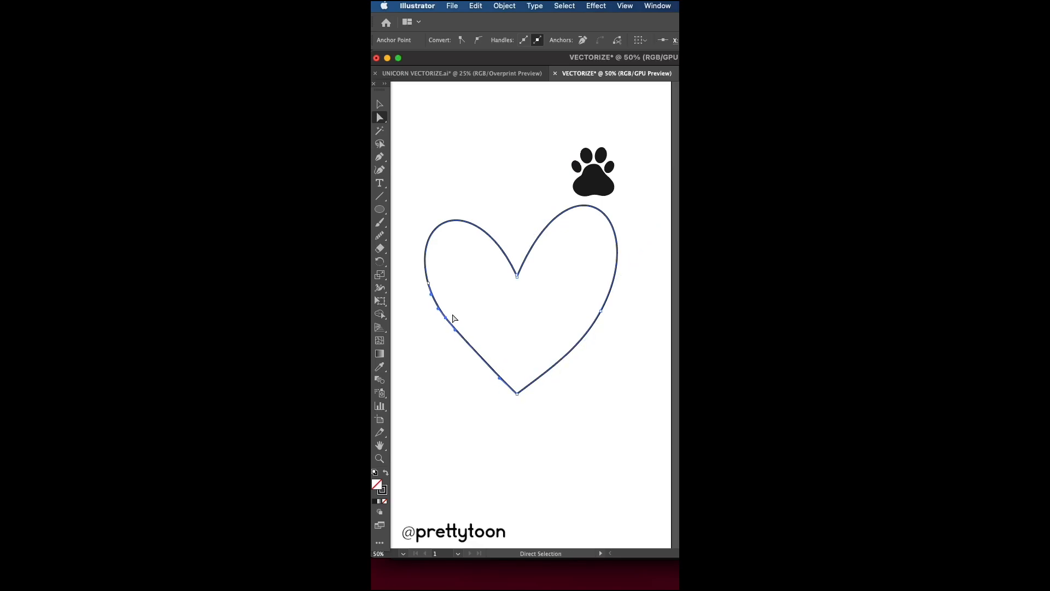
pyautogui.click(380, 236)
pyautogui.moveTo(507, 371); pyautogui.dragTo(427, 282)
pyautogui.moveTo(600, 315); pyautogui.dragTo(552, 390)
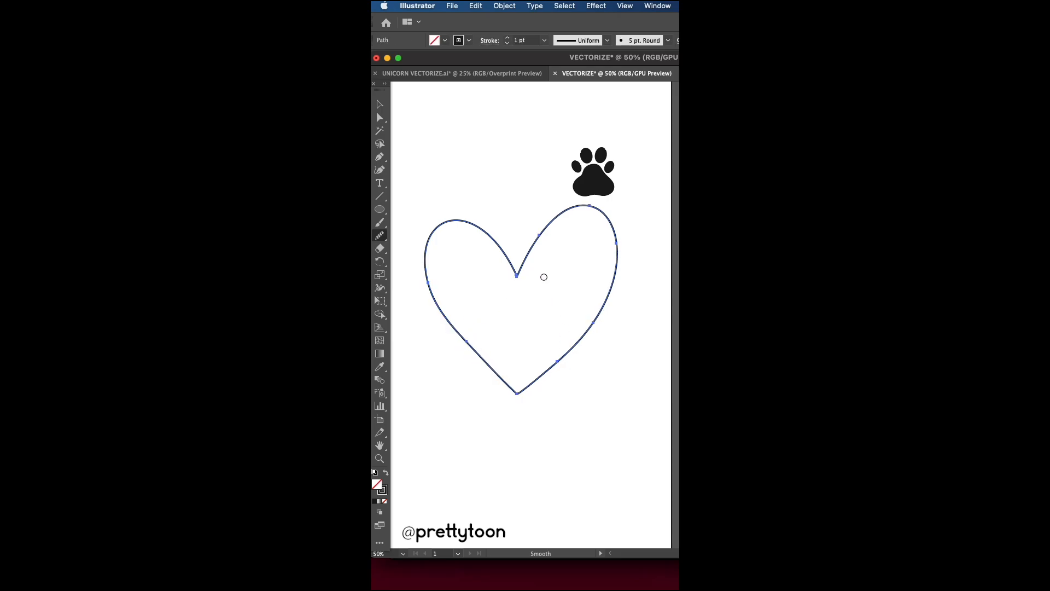
pyautogui.moveTo(529, 270); pyautogui.dragTo(563, 216)
# Move the heart down below the paw print, set its stroke weight to 3 pt and deselect it.
pyautogui.click(379, 104)
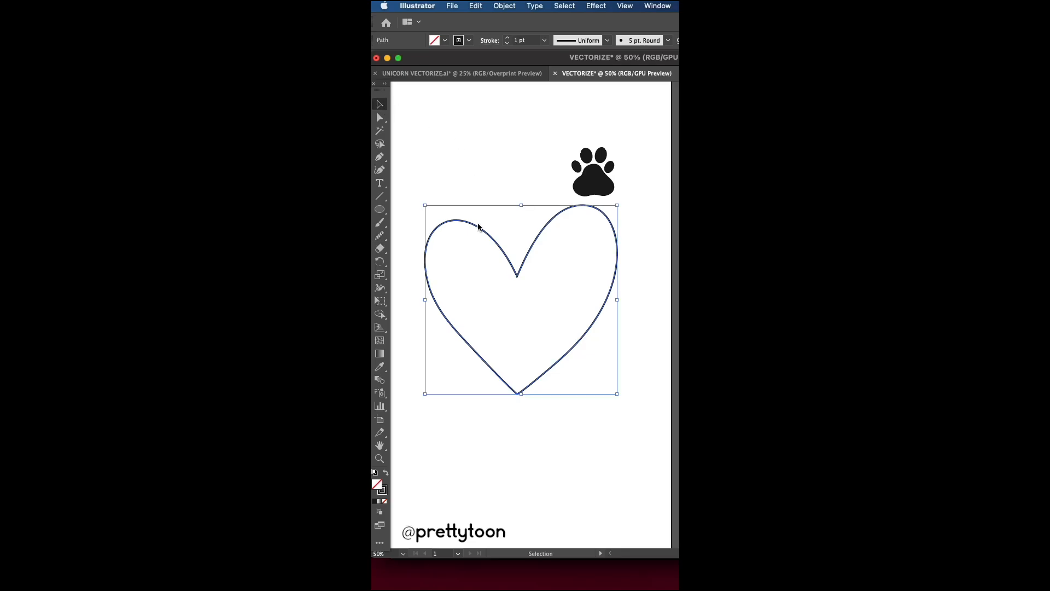
pyautogui.moveTo(524, 266); pyautogui.dragTo(531, 299)
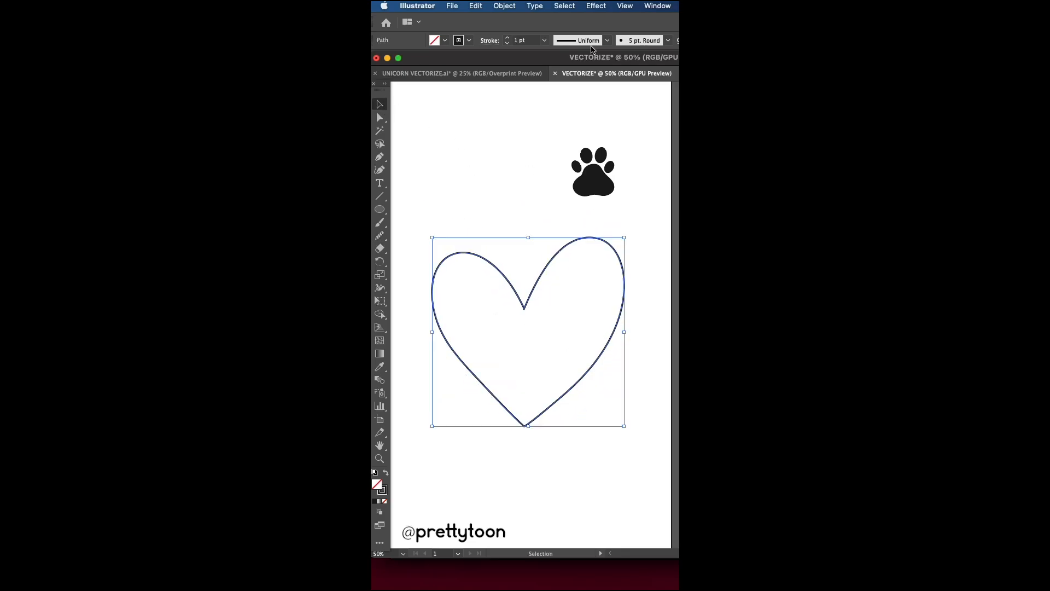
pyautogui.click(508, 39)
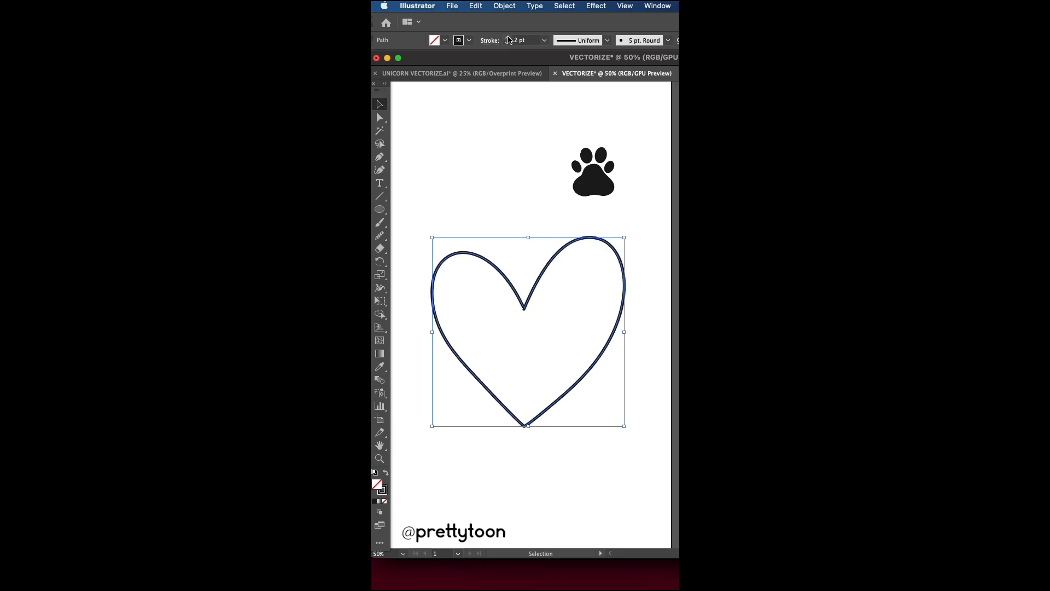
pyautogui.click(508, 39)
pyautogui.moveTo(502, 223); pyautogui.dragTo(538, 359)
pyautogui.click(379, 118)
pyautogui.click(506, 297)
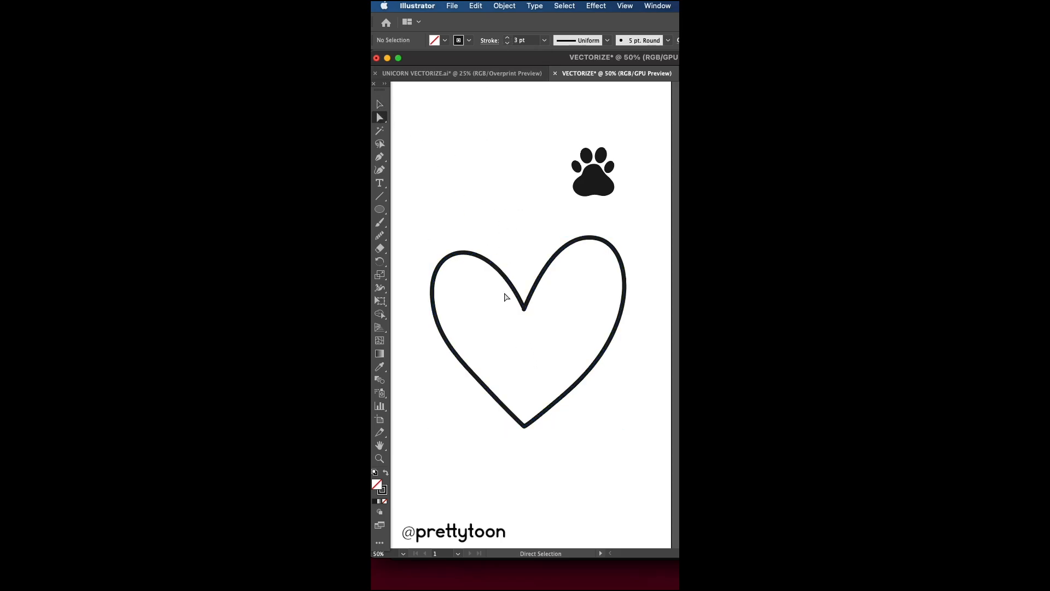
# Join the open path ends at the notch between the heart's two lobes.
pyautogui.click(524, 308)
pyautogui.moveTo(524, 311); pyautogui.dragTo(526, 309)
pyautogui.moveTo(521, 266); pyautogui.dragTo(536, 316)
pyautogui.click(600, 41)
pyautogui.click(529, 291)
# Copy the whole heart, paste the copy in front and offset it slightly down and to the left of the original.
pyautogui.click(382, 105)
pyautogui.moveTo(509, 274); pyautogui.dragTo(529, 330)
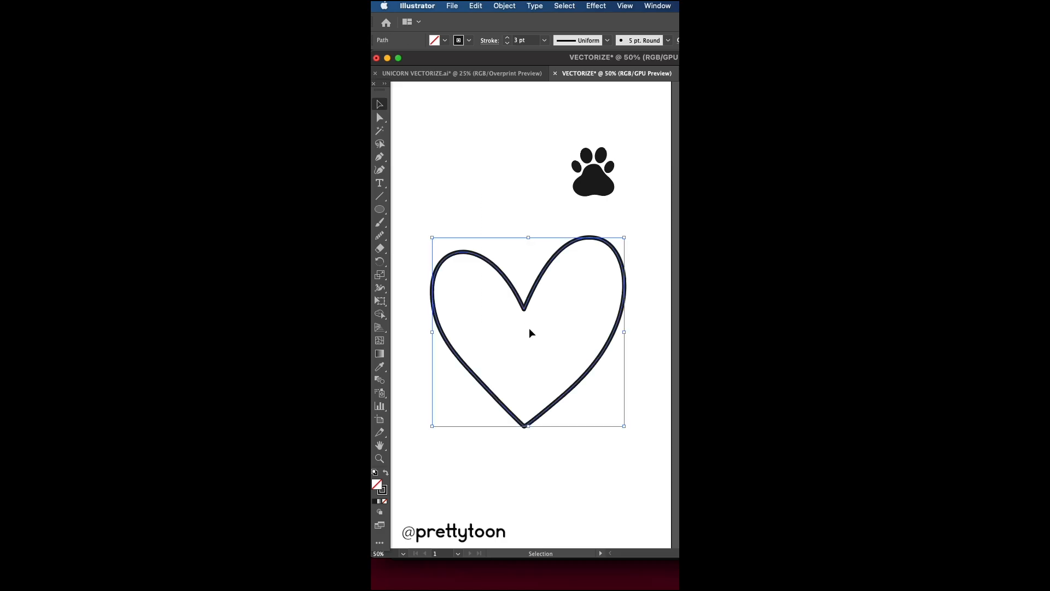
pyautogui.click(503, 6)
pyautogui.moveTo(476, 6)
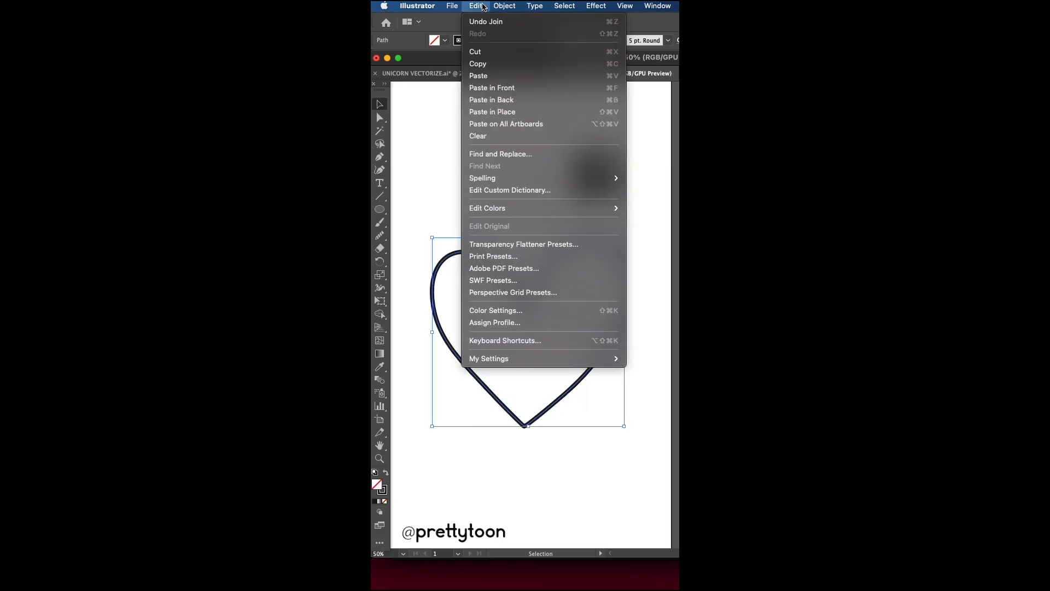
pyautogui.click(488, 64)
pyautogui.click(476, 6)
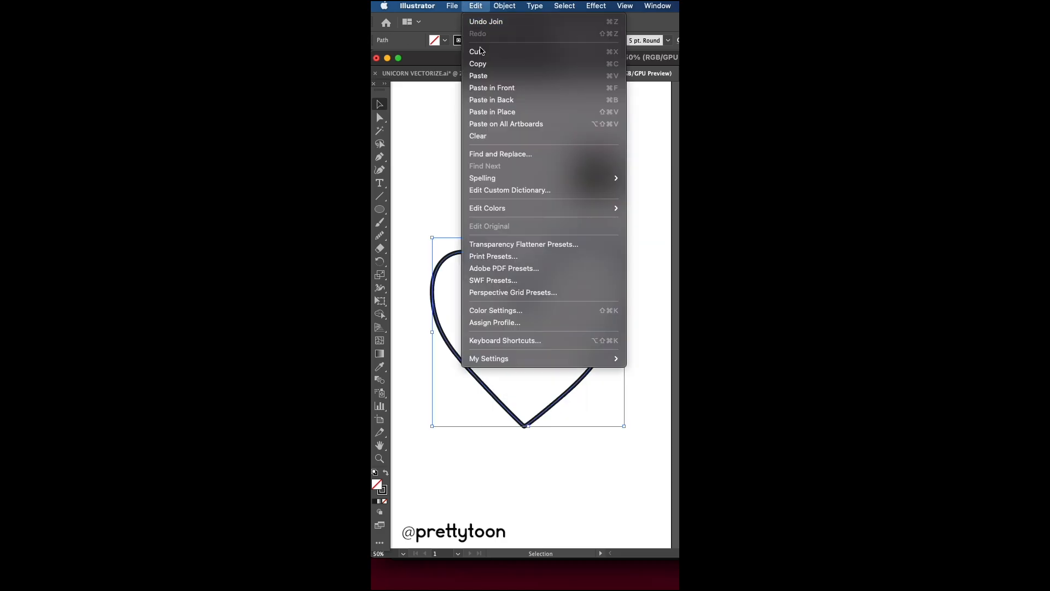
pyautogui.click(492, 88)
pyautogui.moveTo(610, 246); pyautogui.dragTo(604, 250)
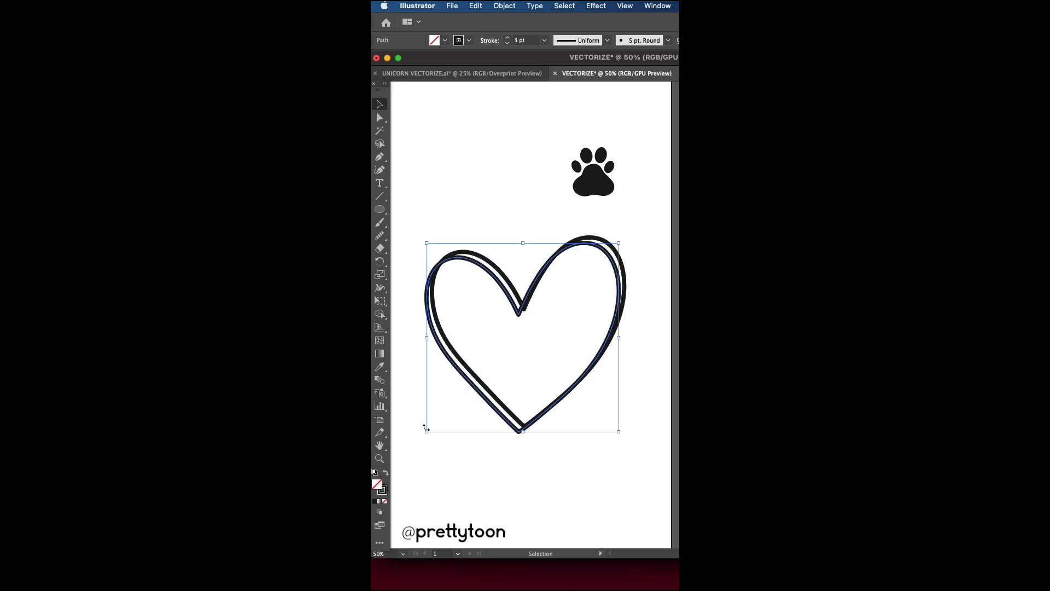
# Resize the duplicate heart close to the original's size, shifted up and right, and rotate it slightly counterclockwise.
pyautogui.moveTo(428, 433); pyautogui.dragTo(443, 420)
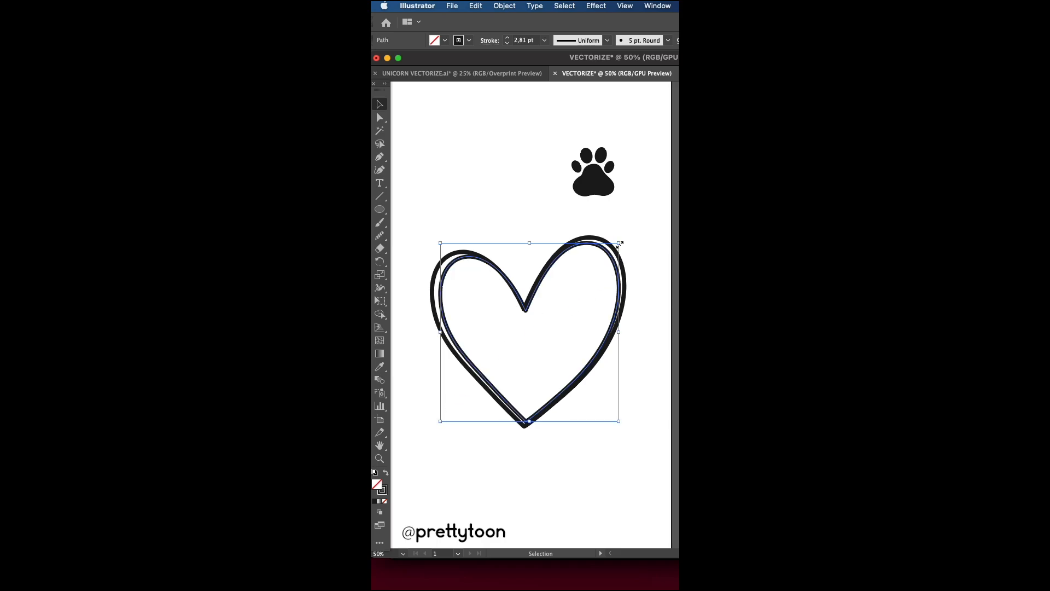
pyautogui.moveTo(621, 242); pyautogui.dragTo(633, 236)
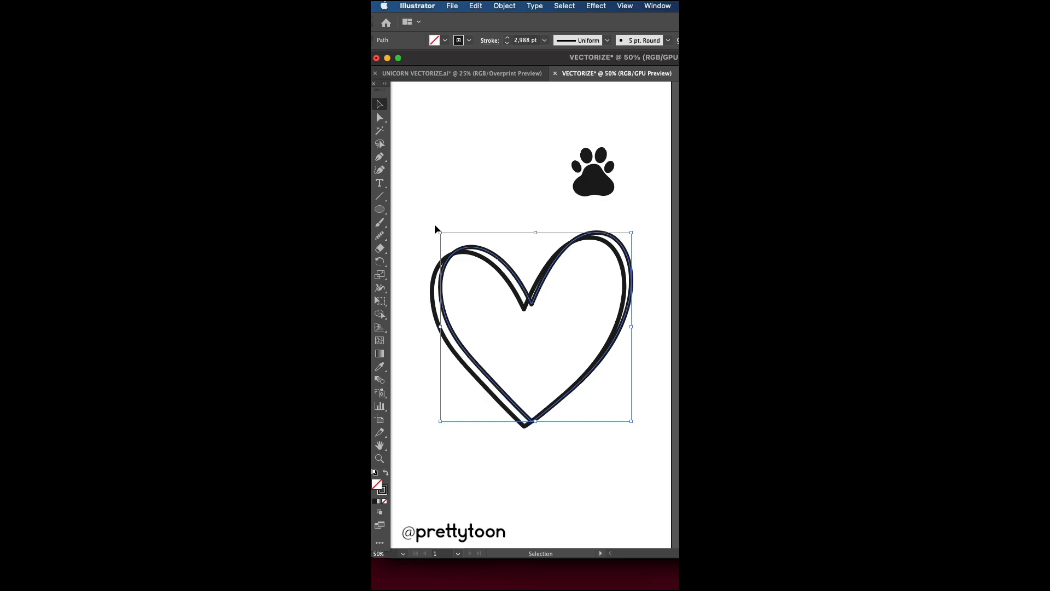
pyautogui.moveTo(437, 229); pyautogui.dragTo(427, 236)
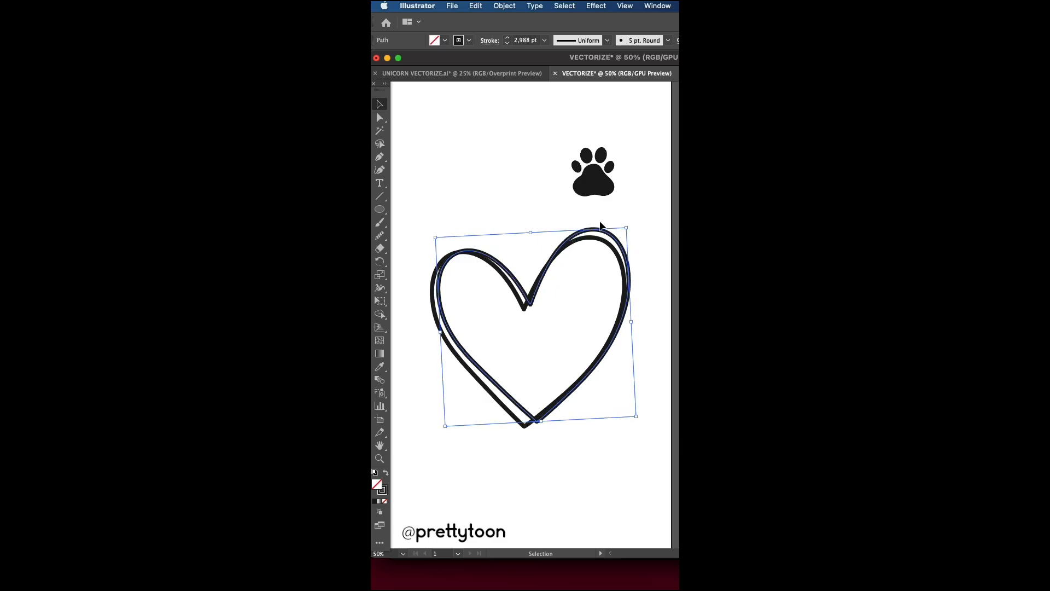
pyautogui.moveTo(630, 222); pyautogui.dragTo(638, 226)
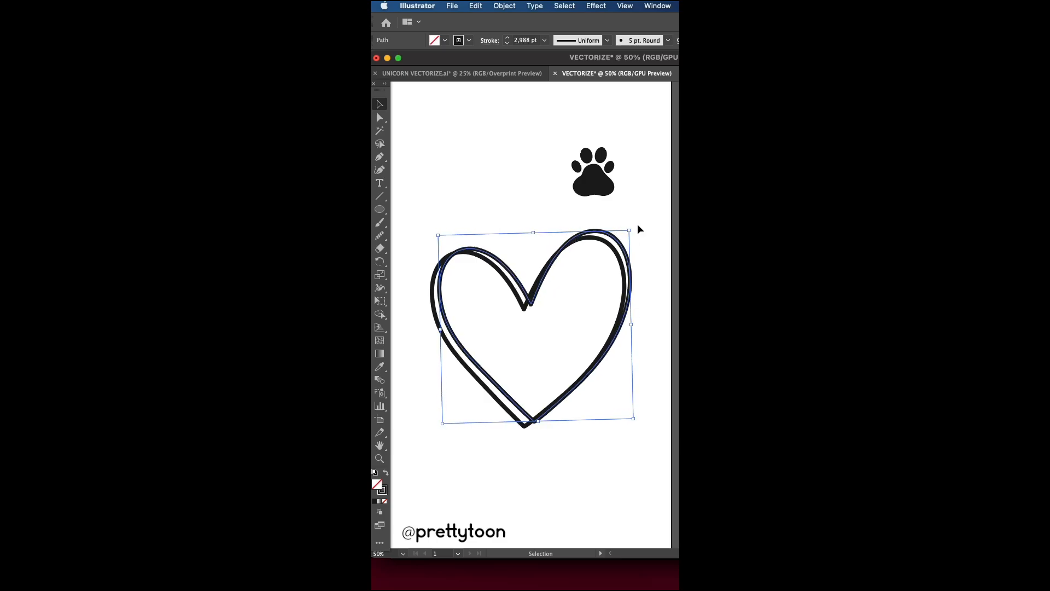
# Pull the duplicate heart's left side anchors outward across the original outline and bring its bottom tip onto the original's tip.
pyautogui.click(380, 119)
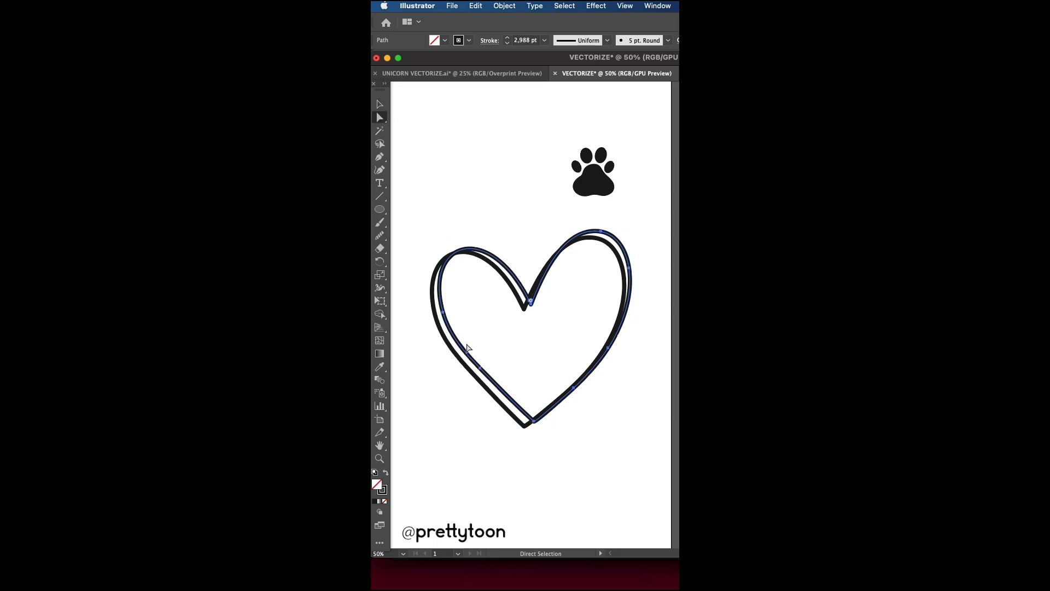
pyautogui.click(444, 314)
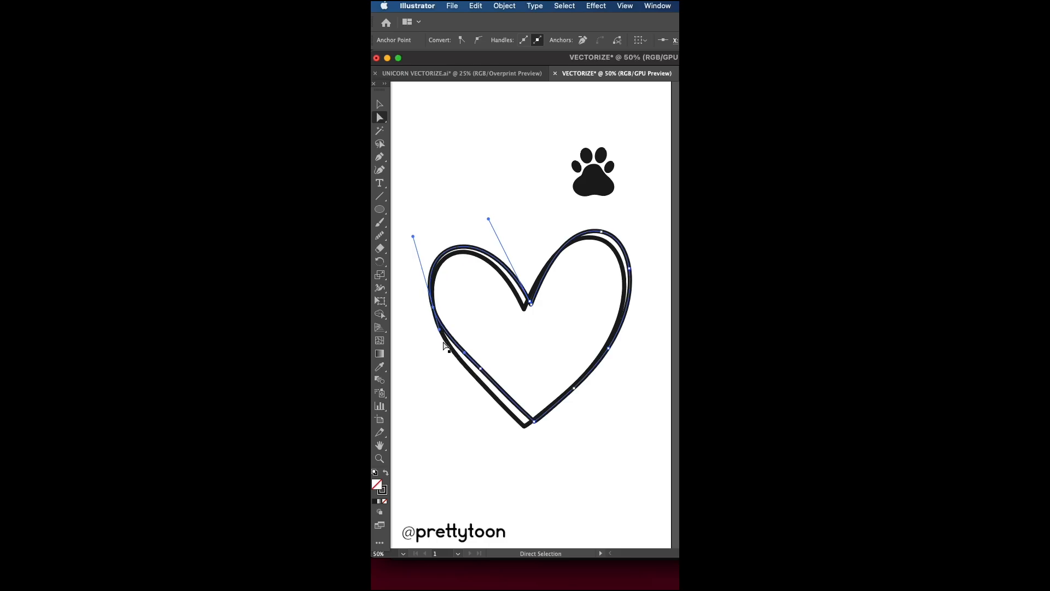
pyautogui.moveTo(432, 308); pyautogui.dragTo(429, 304)
pyautogui.click(482, 374)
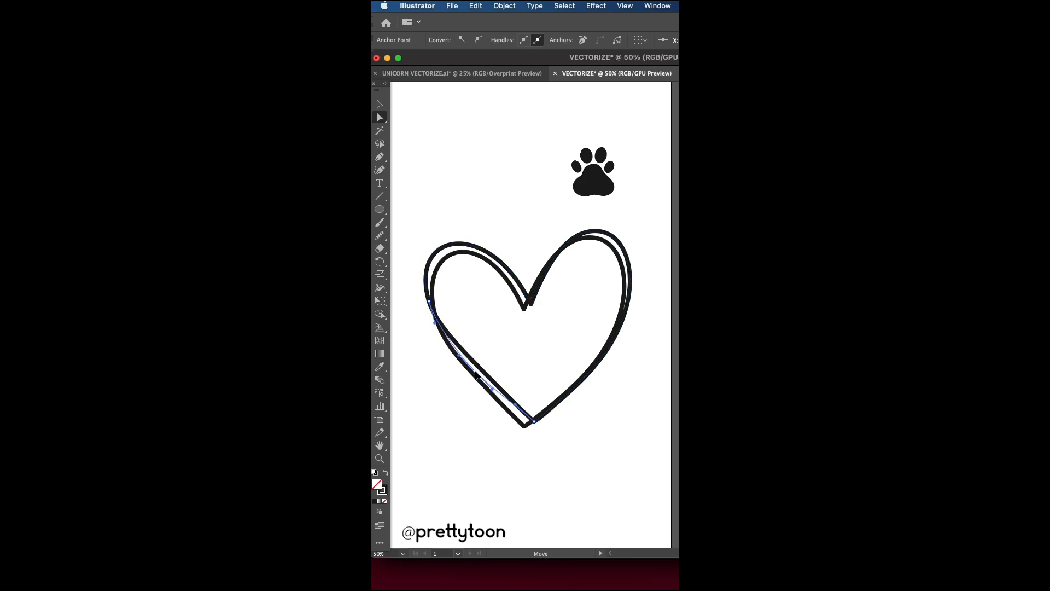
pyautogui.moveTo(533, 422); pyautogui.dragTo(527, 427)
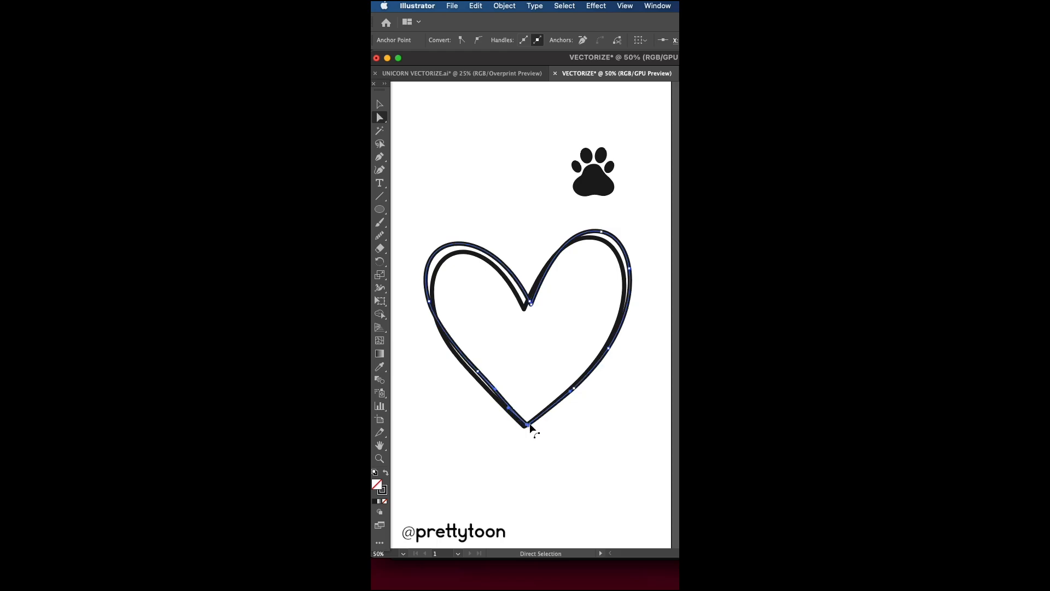
# Try to move the duplicate heart's lower right anchor slightly inward, and undo the change.
pyautogui.click(575, 387)
pyautogui.moveTo(575, 386); pyautogui.dragTo(571, 383)
pyautogui.press('super+z')
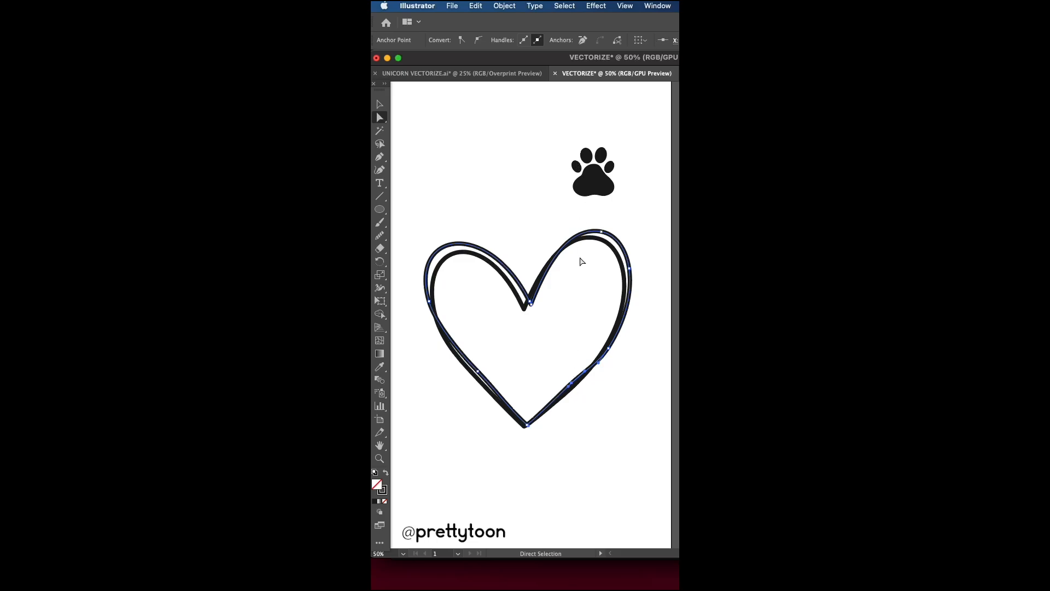
pyautogui.press('super+z')
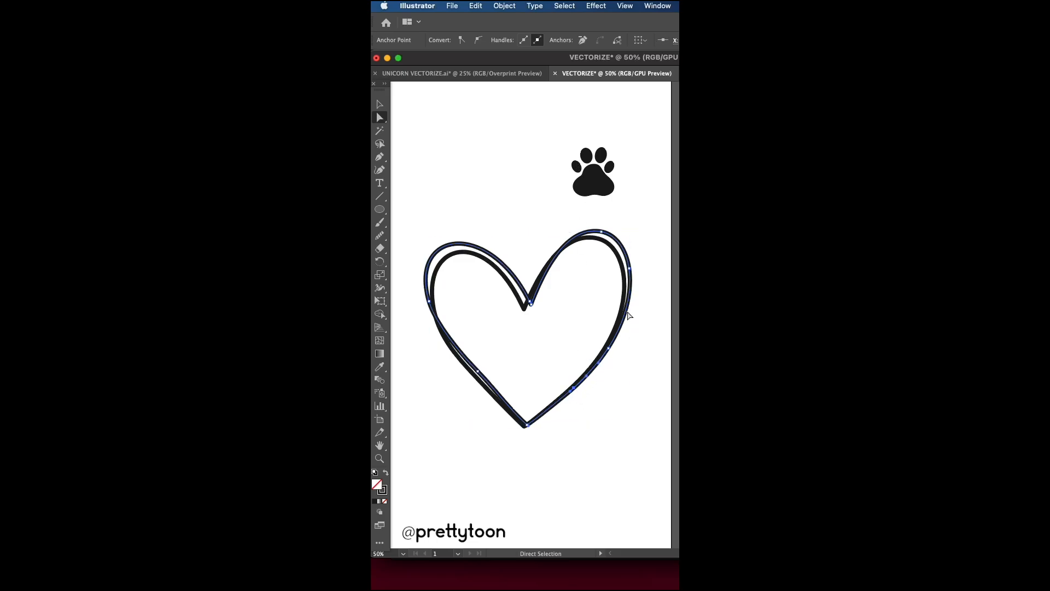
# Remove the anchor nearest the tip on the original heart's lower right side and pull the next one inward.
pyautogui.click(624, 277)
pyautogui.moveTo(566, 394); pyautogui.dragTo(562, 390)
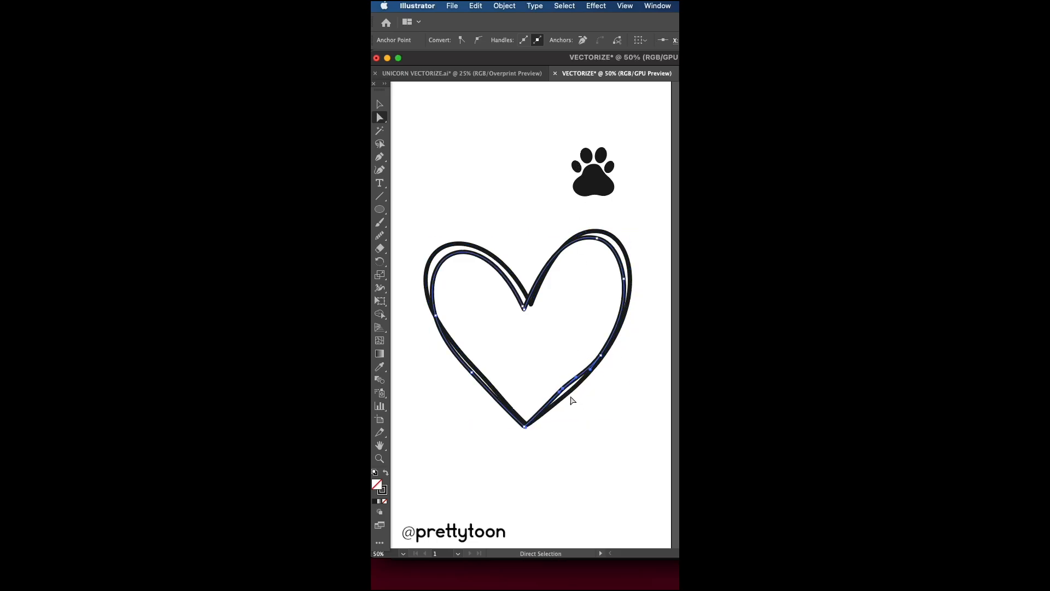
pyautogui.click(582, 40)
pyautogui.click(599, 357)
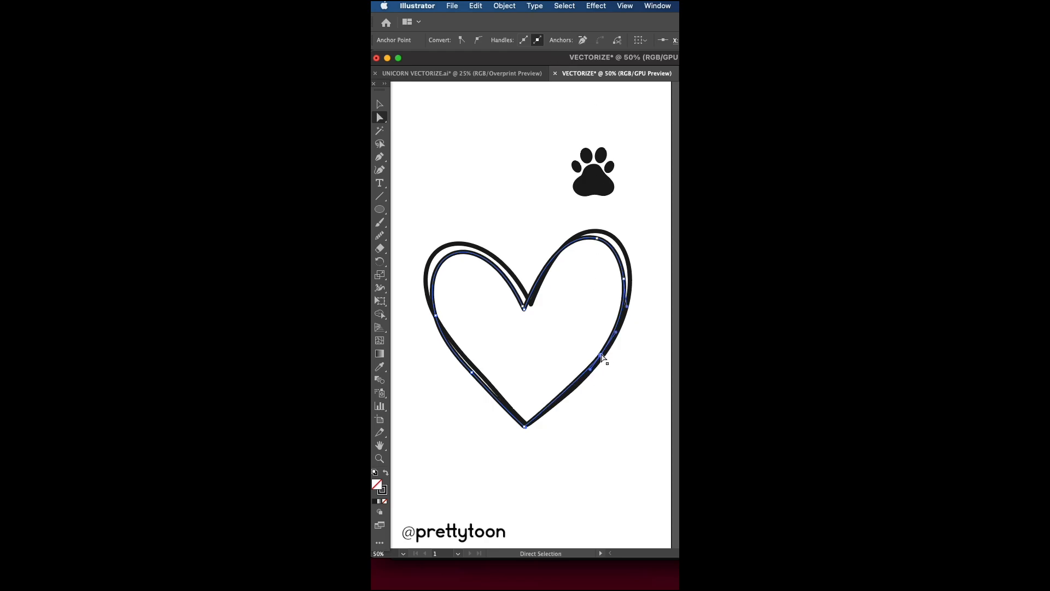
pyautogui.moveTo(601, 356); pyautogui.dragTo(597, 350)
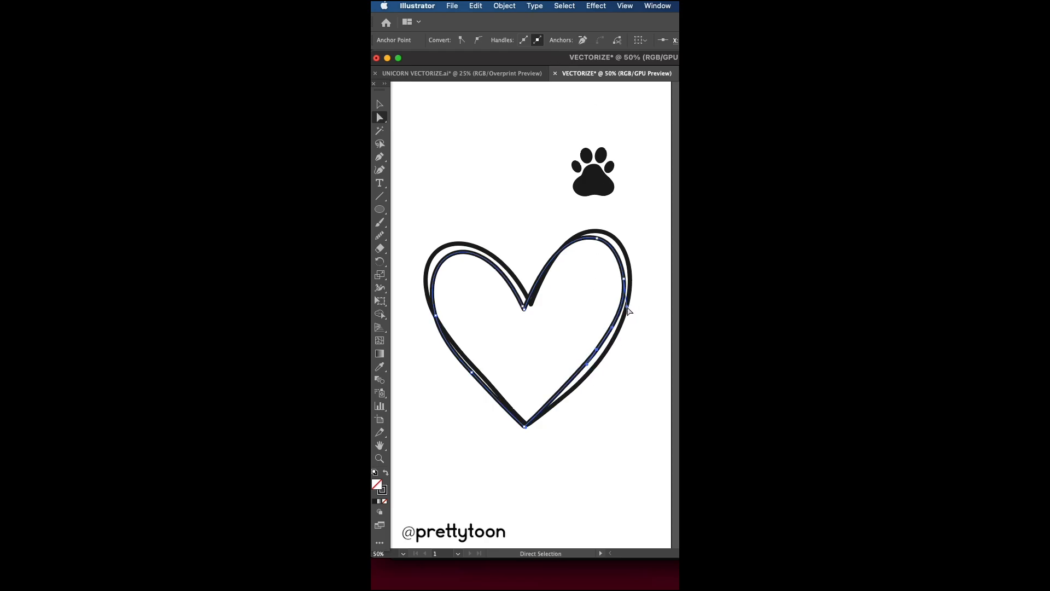
# Reshape the original heart's right lobe by nudging its side and top anchors toward the duplicate's outline, and deselect it.
pyautogui.moveTo(627, 307); pyautogui.dragTo(627, 316)
pyautogui.moveTo(624, 279); pyautogui.dragTo(633, 273)
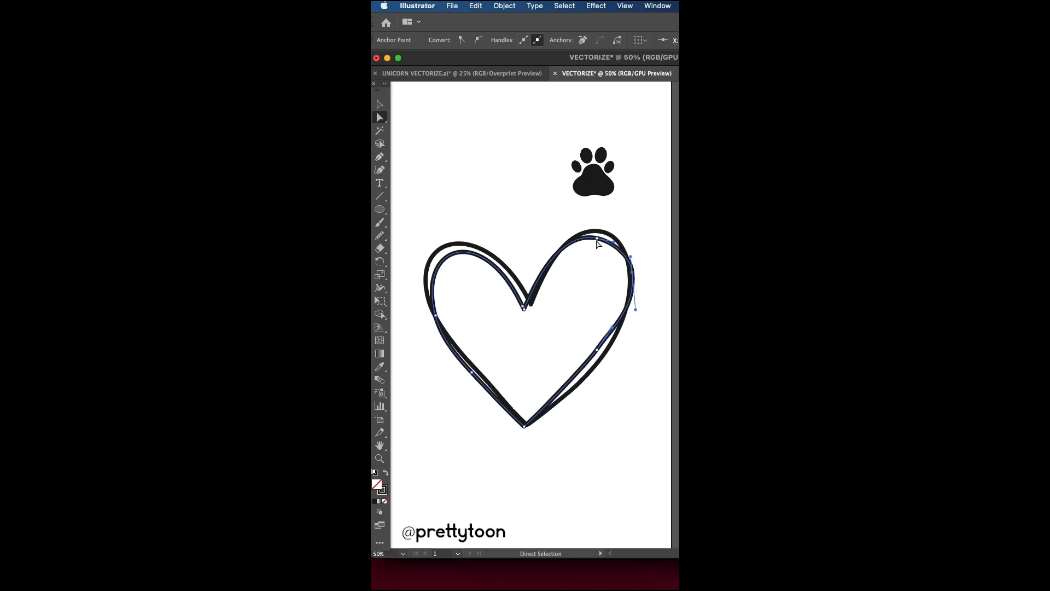
pyautogui.moveTo(597, 239); pyautogui.dragTo(600, 238)
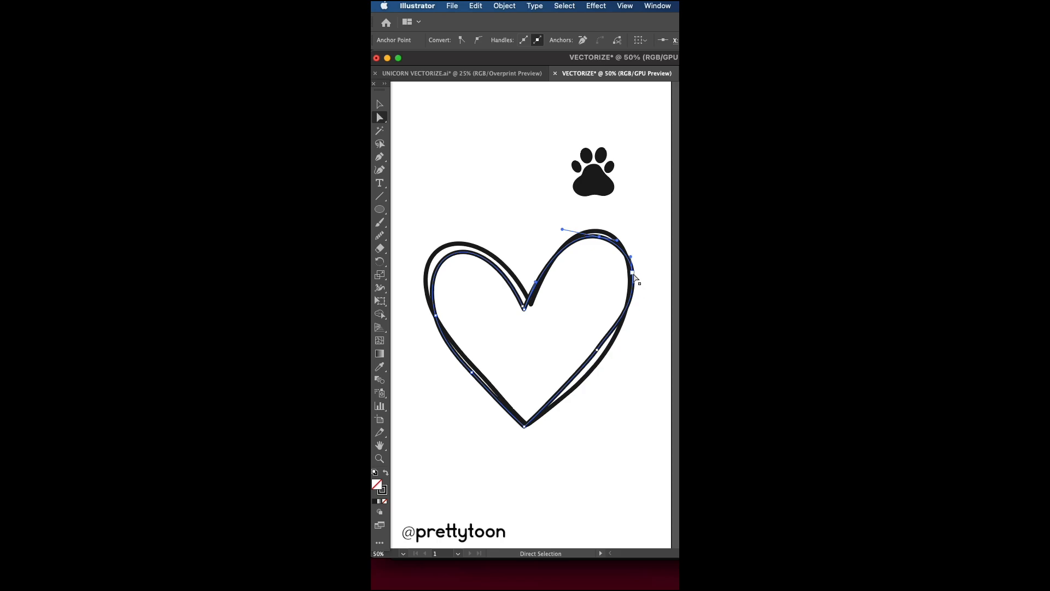
pyautogui.moveTo(633, 273); pyautogui.dragTo(627, 272)
pyautogui.click(599, 350)
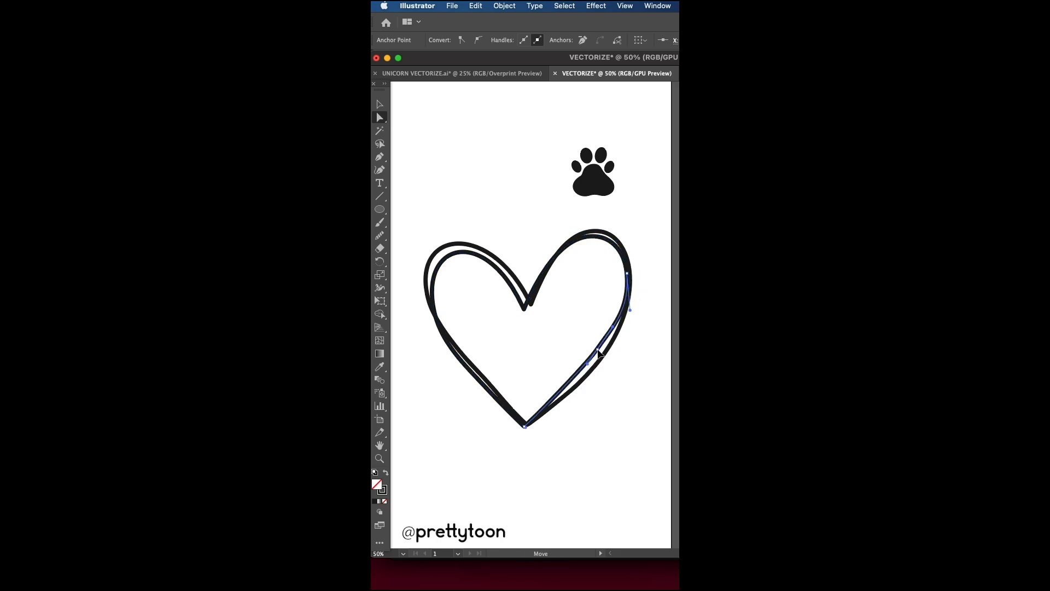
pyautogui.click(528, 228)
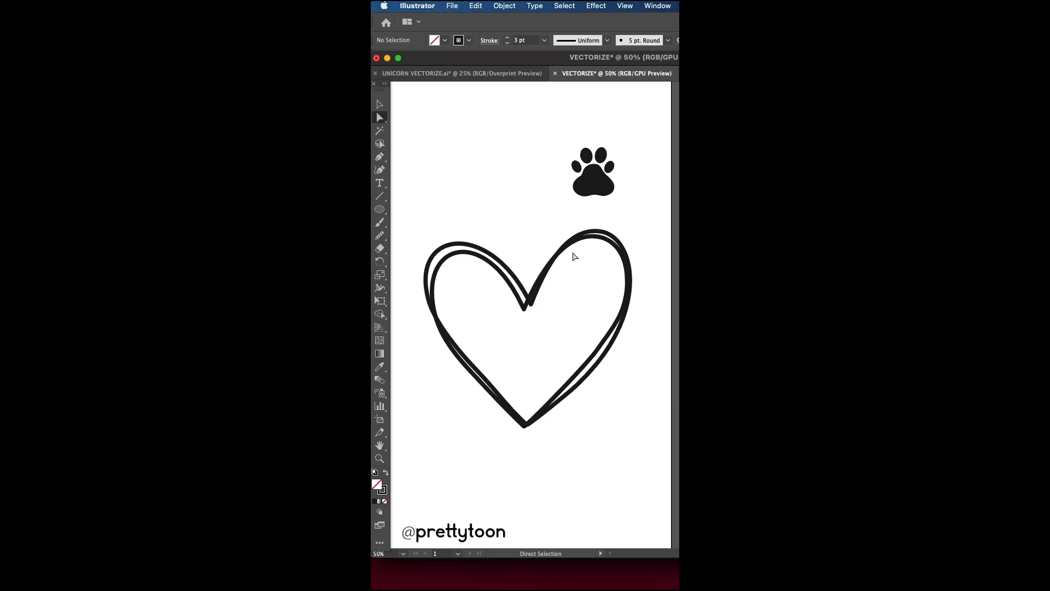
# Remove the extra anchor at the duplicate heart's notch, align the remaining one with the original's notch and lengthen the left lobe's handle upward.
pyautogui.moveTo(529, 304); pyautogui.dragTo(529, 301)
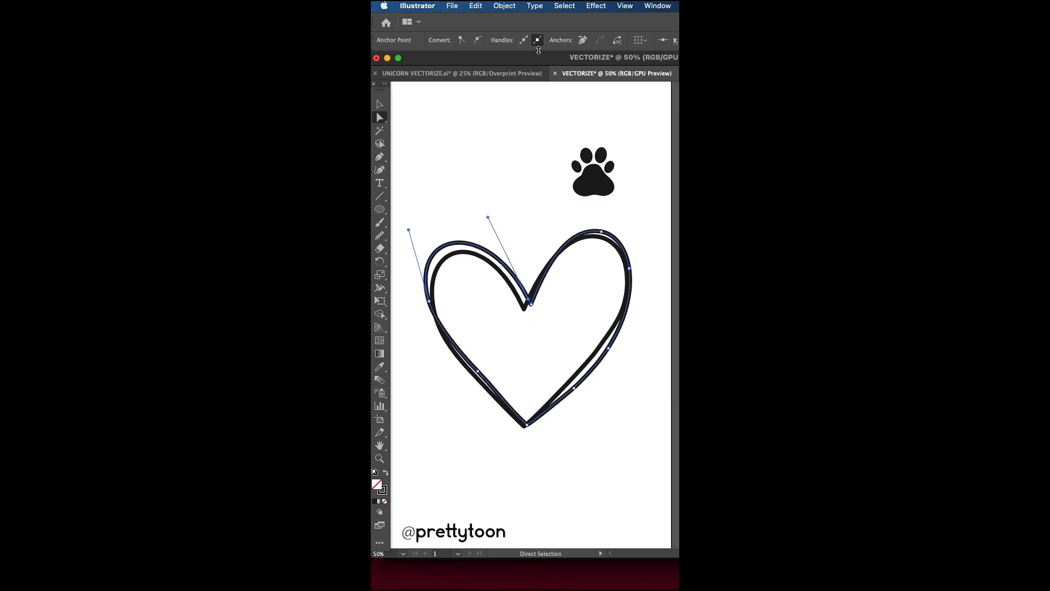
pyautogui.click(583, 40)
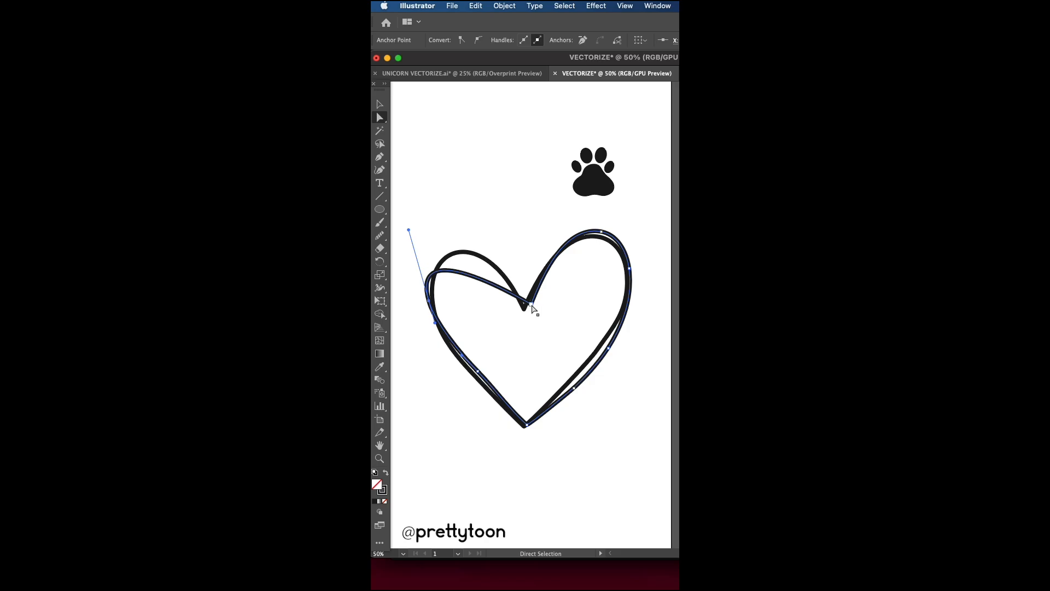
pyautogui.click(527, 304)
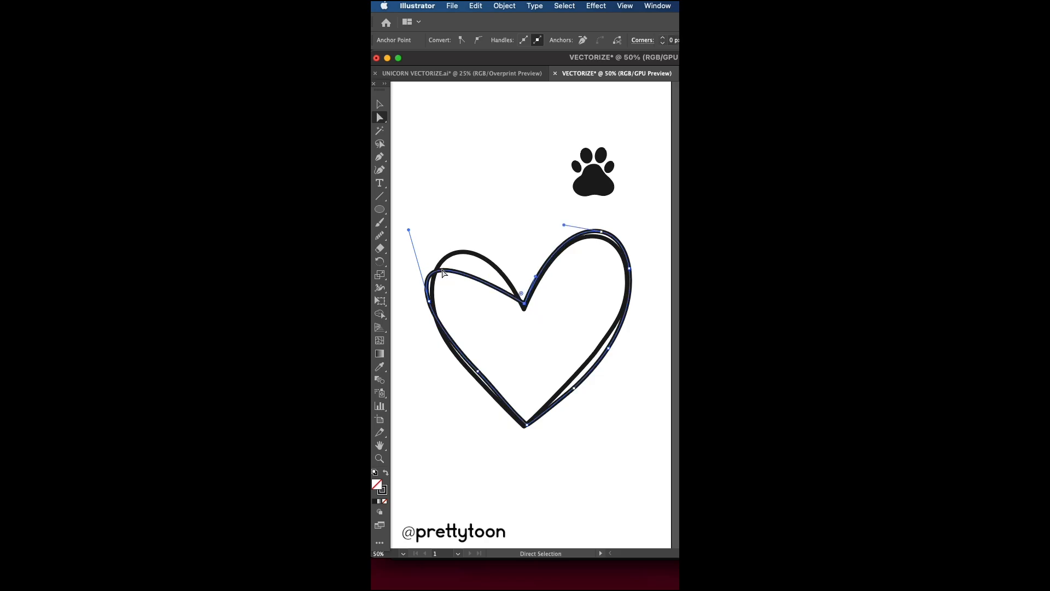
pyautogui.moveTo(444, 270); pyautogui.dragTo(416, 176)
pyautogui.press('super+z')
pyautogui.moveTo(503, 286); pyautogui.dragTo(513, 278)
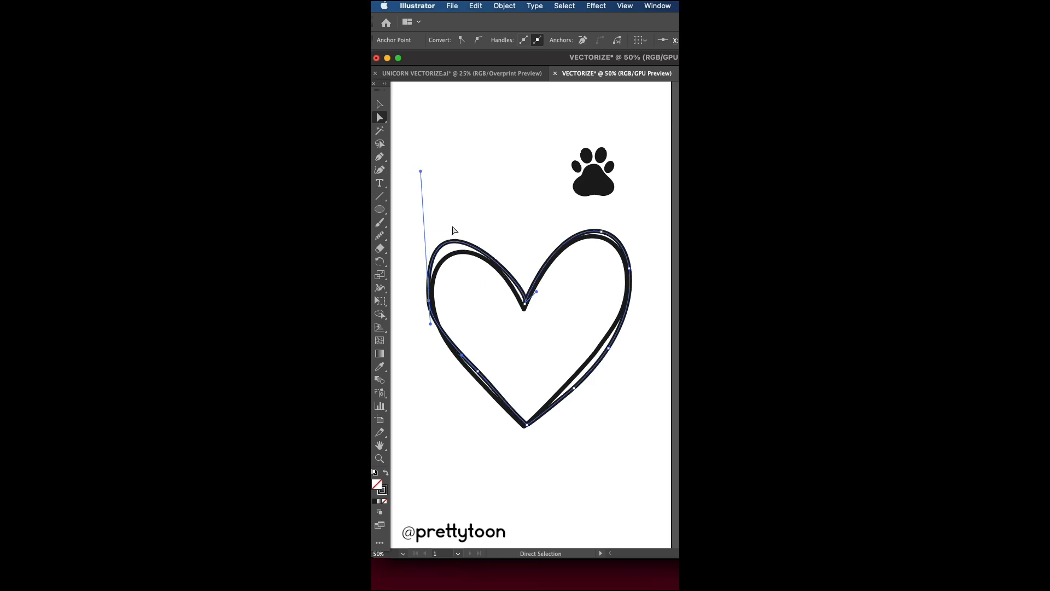
pyautogui.moveTo(421, 174); pyautogui.dragTo(426, 180)
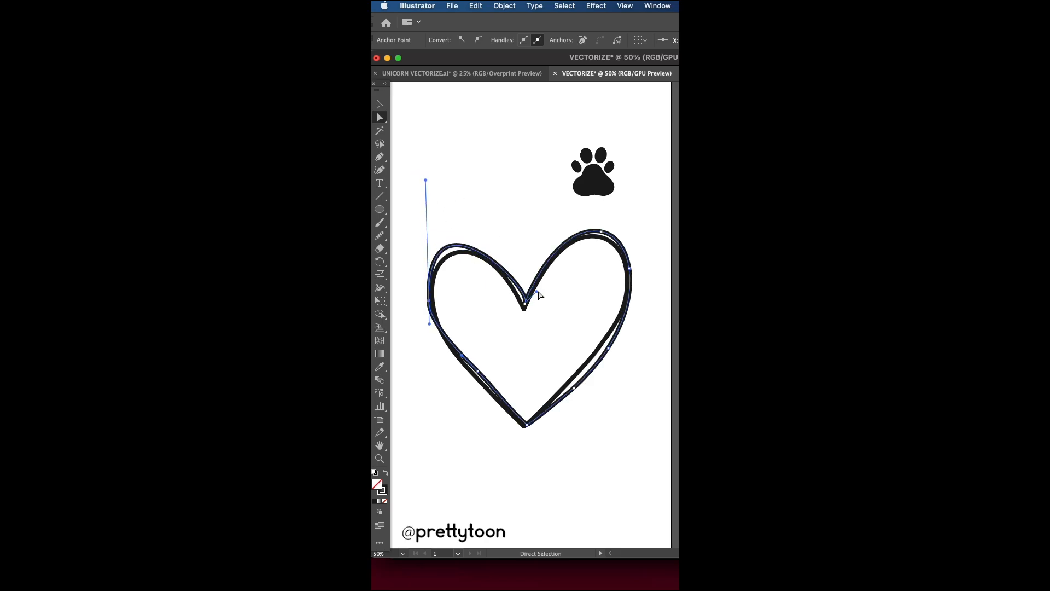
# Smooth the duplicate heart's left side, remove the extra anchor on the lobe's inner slope and refine the curve over its top.
pyautogui.click(379, 235)
pyautogui.moveTo(446, 326); pyautogui.dragTo(445, 310)
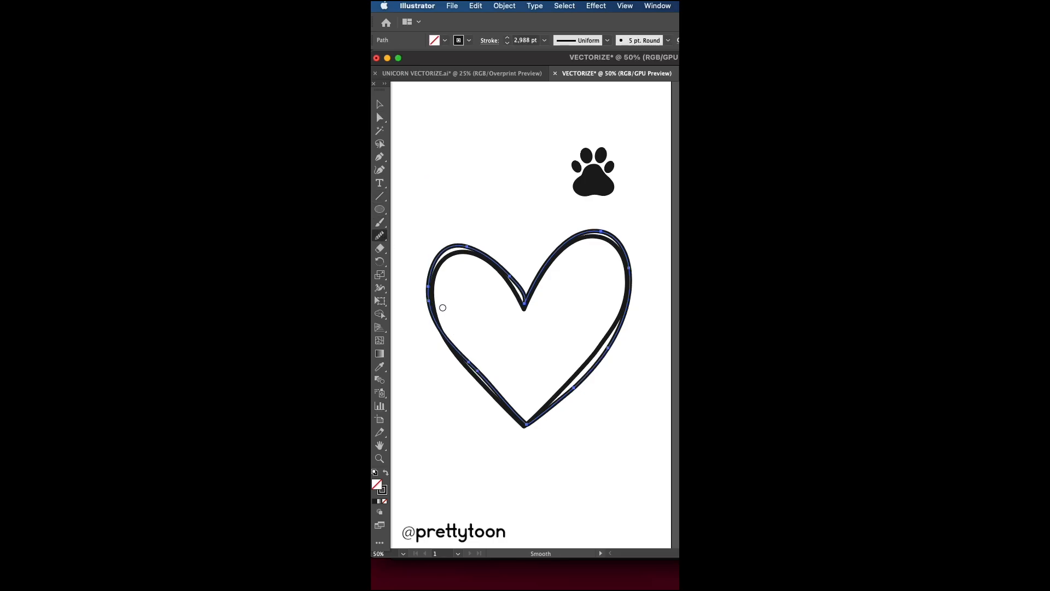
pyautogui.press('a')
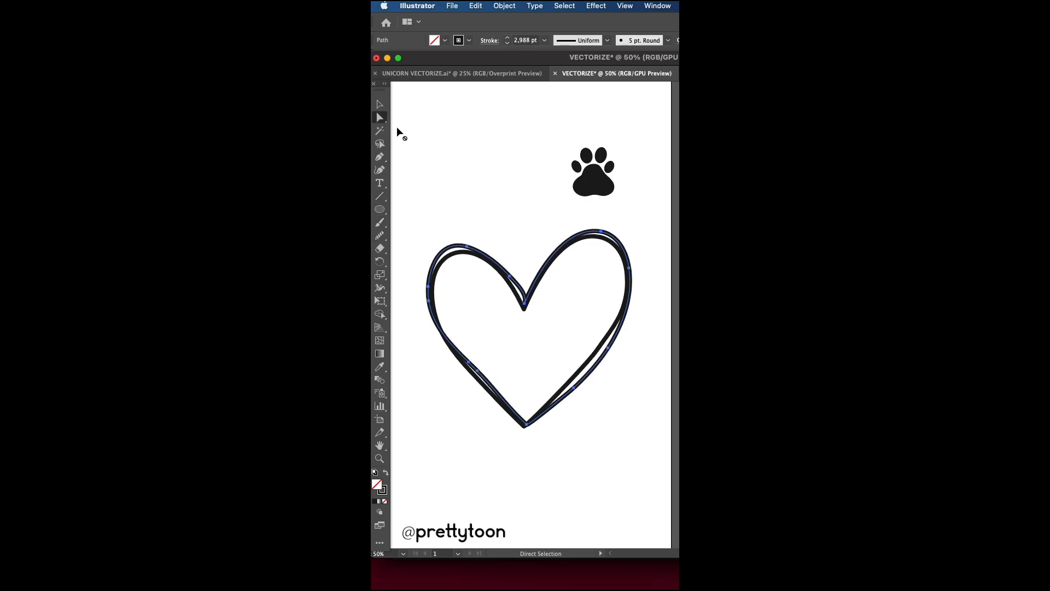
pyautogui.click(510, 277)
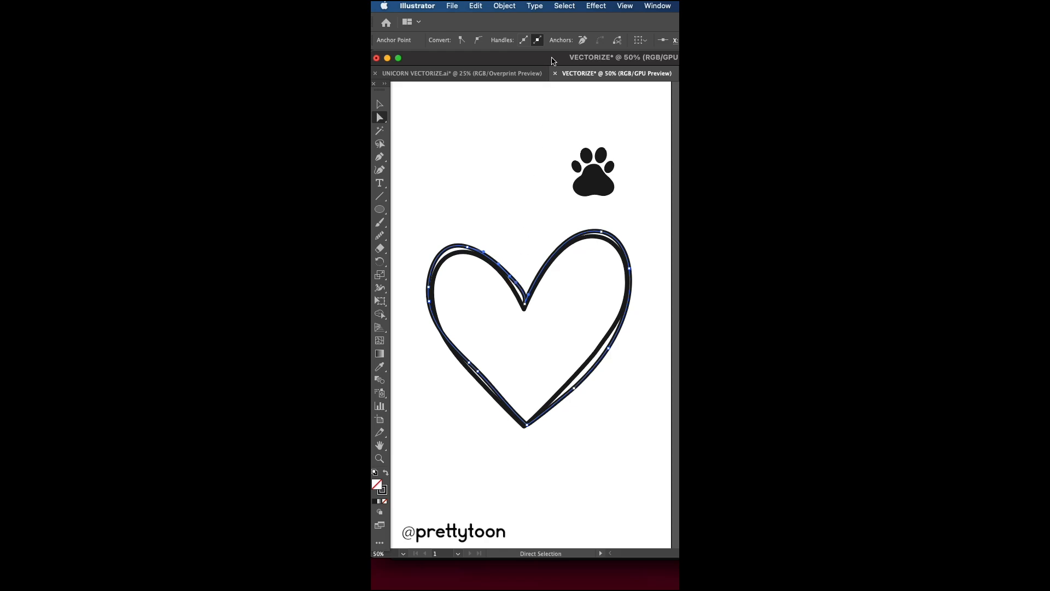
pyautogui.click(583, 40)
pyautogui.moveTo(484, 251); pyautogui.dragTo(484, 250)
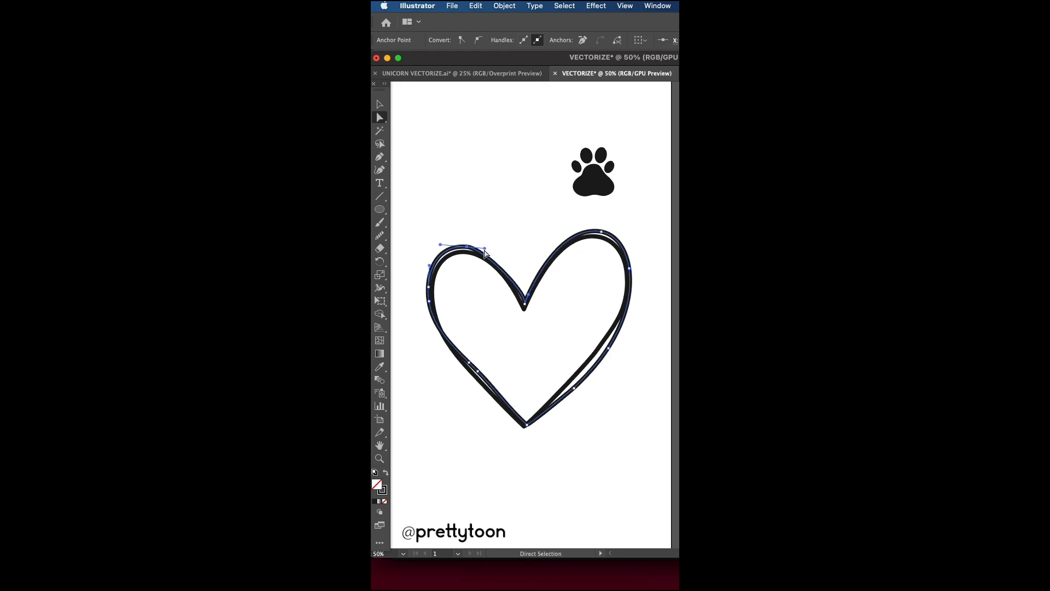
# Move the original heart's left side anchor outward and upward so its left lobe extends beyond the duplicate's.
pyautogui.moveTo(429, 289)
pyautogui.mouseDown()
pyautogui.moveTo(435, 314)
pyautogui.moveTo(426, 300)
pyautogui.mouseUp()
pyautogui.click(436, 293)
pyautogui.click(435, 315)
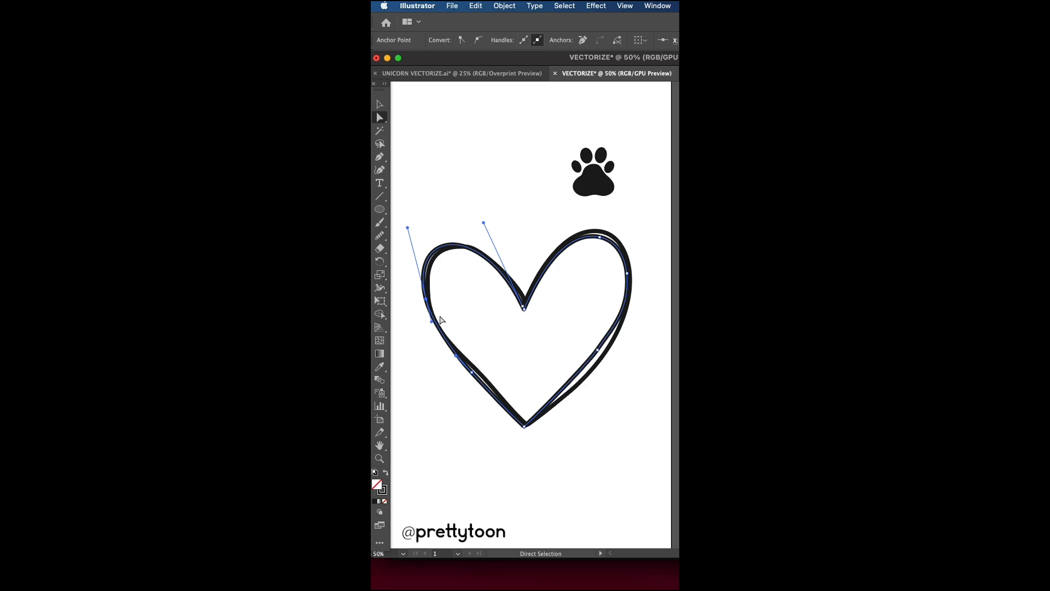
pyautogui.click(472, 368)
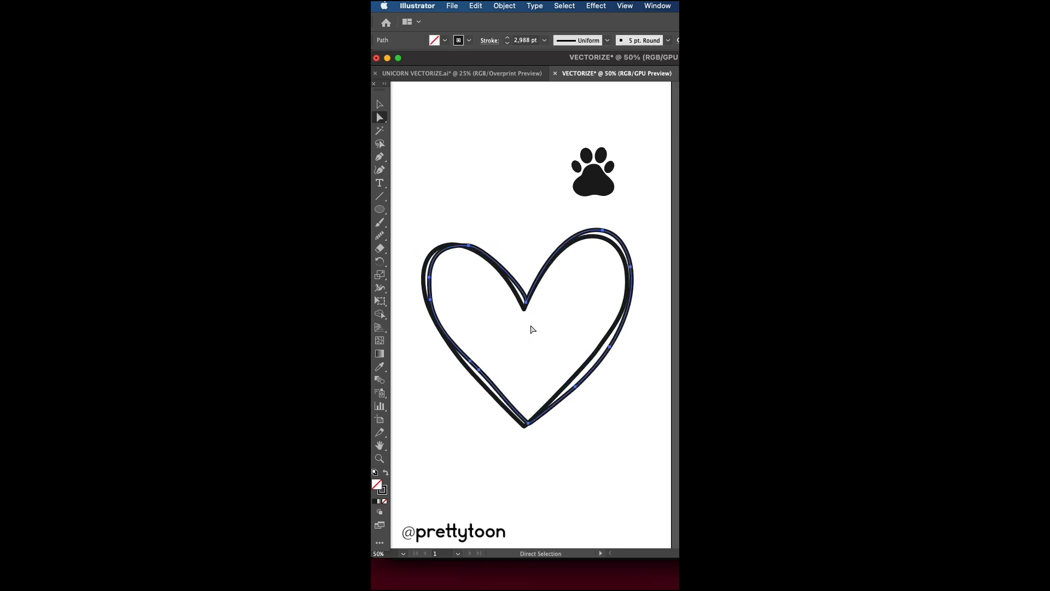
# Smooth the duplicate heart's left lobe along its outer side and inner slope, and raise its top anchor slightly.
pyautogui.click(380, 236)
pyautogui.moveTo(437, 253); pyautogui.dragTo(451, 324)
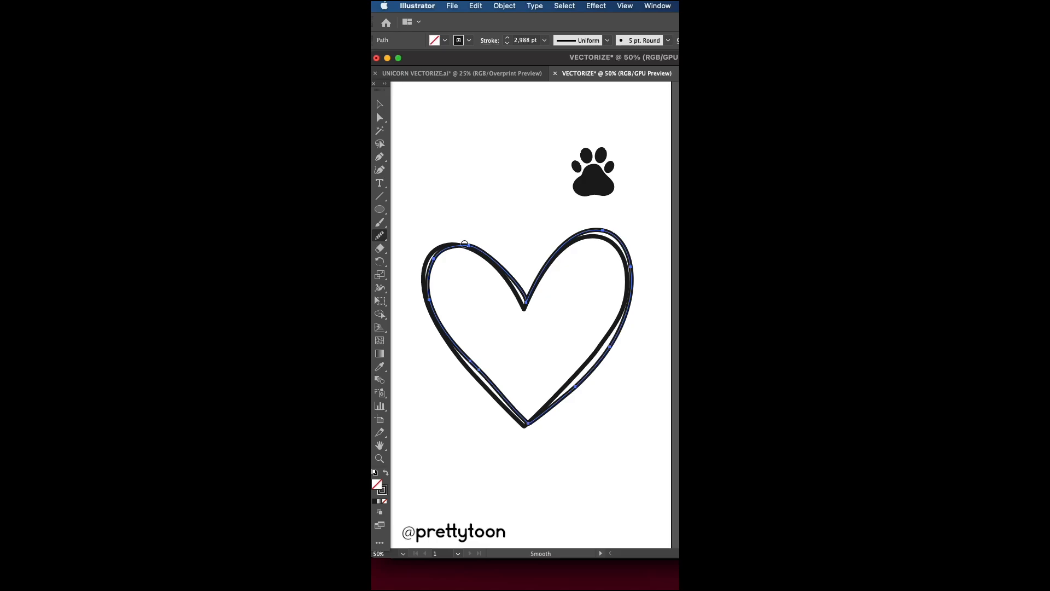
pyautogui.moveTo(465, 244); pyautogui.dragTo(505, 271)
pyautogui.click(386, 115)
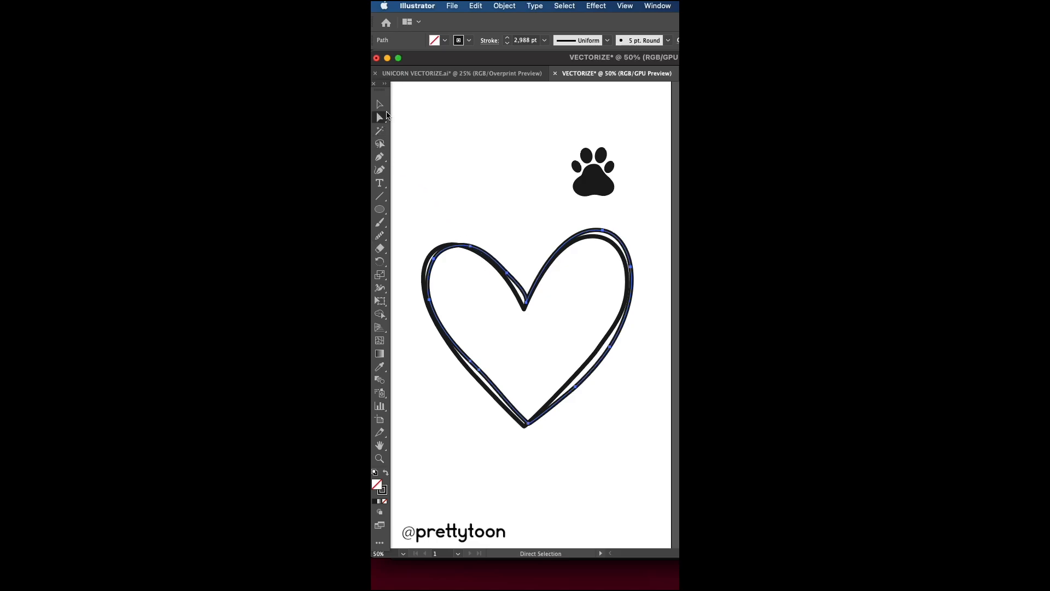
pyautogui.click(471, 245)
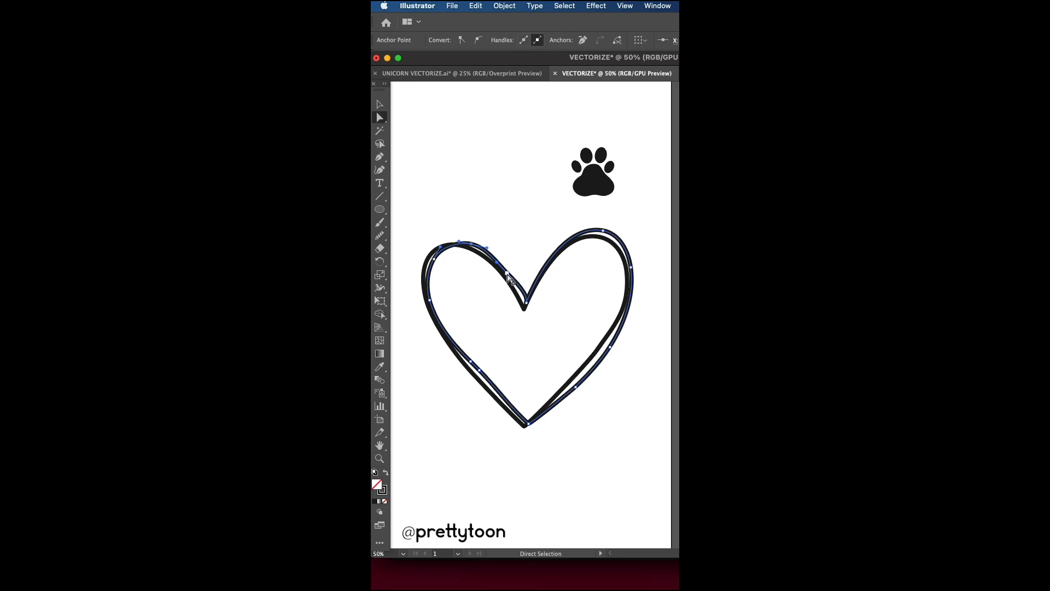
# Remove the extra anchors on the inner slope of the duplicate heart's left lobe and lengthen the lobe's upper handle to smooth its top.
pyautogui.click(582, 40)
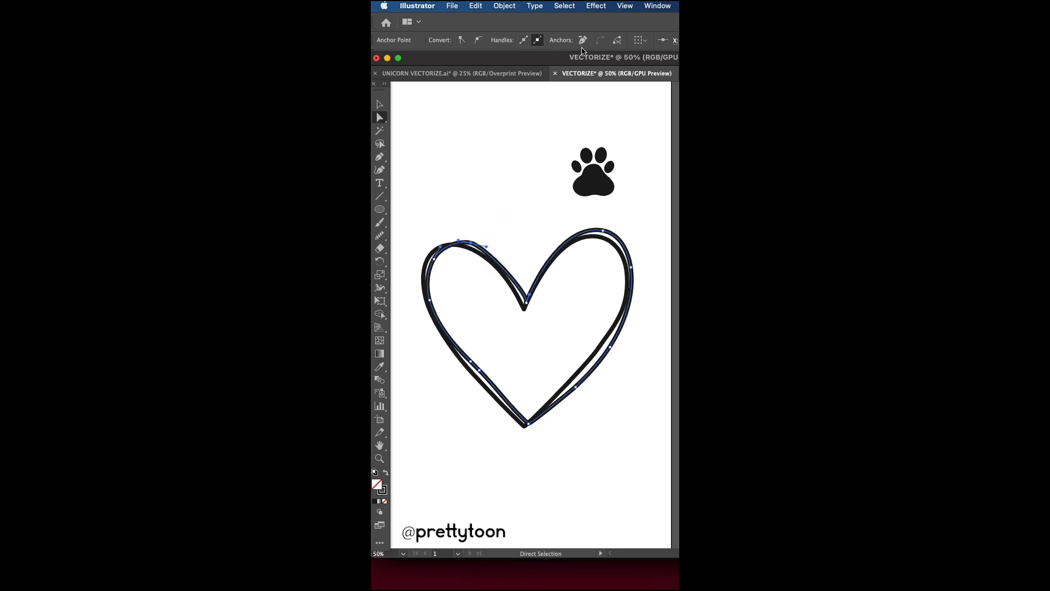
pyautogui.click(582, 40)
pyautogui.moveTo(442, 259); pyautogui.dragTo(467, 202)
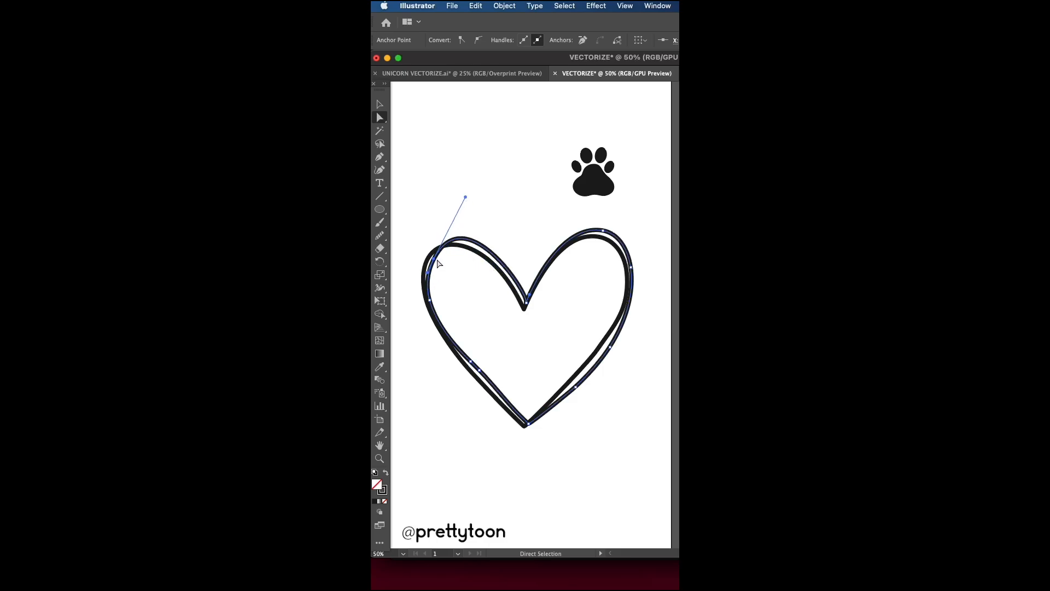
pyautogui.click(526, 304)
pyautogui.click(494, 215)
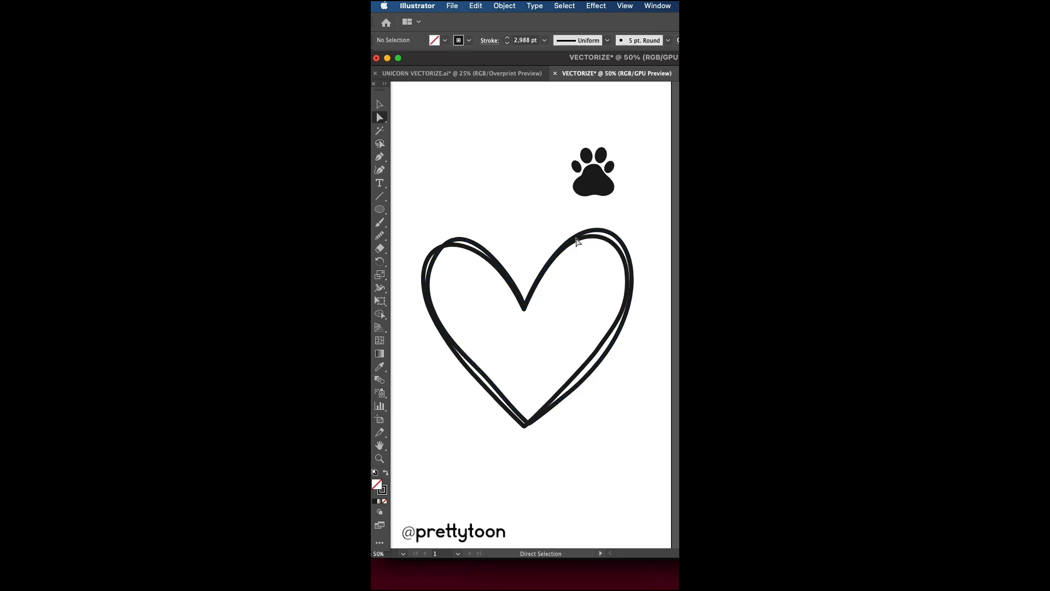
# Scale down the paw print's main pad so it fits neatly beneath the toes.
pyautogui.click(379, 103)
pyautogui.click(611, 172)
pyautogui.moveTo(615, 164); pyautogui.dragTo(600, 180)
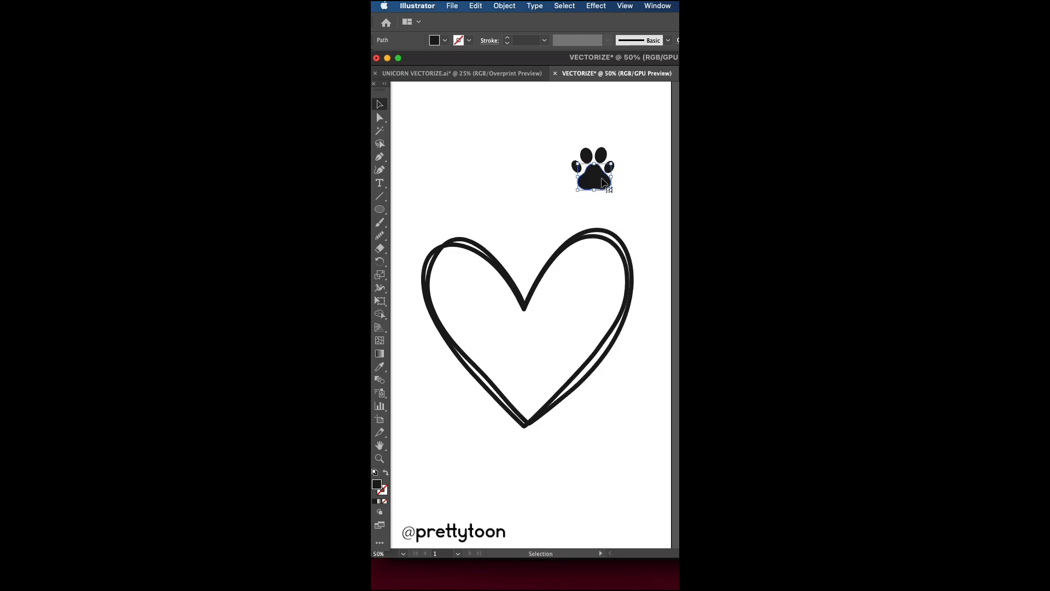
pyautogui.moveTo(564, 126); pyautogui.dragTo(607, 197)
pyautogui.click(619, 200)
pyautogui.click(601, 185)
# Group all the paw print's shapes, with the paw enlarged and placed beside the heart's lower right edge.
pyautogui.moveTo(561, 126); pyautogui.dragTo(629, 387)
pyautogui.click(506, 4)
pyautogui.click(509, 63)
pyautogui.click(508, 205)
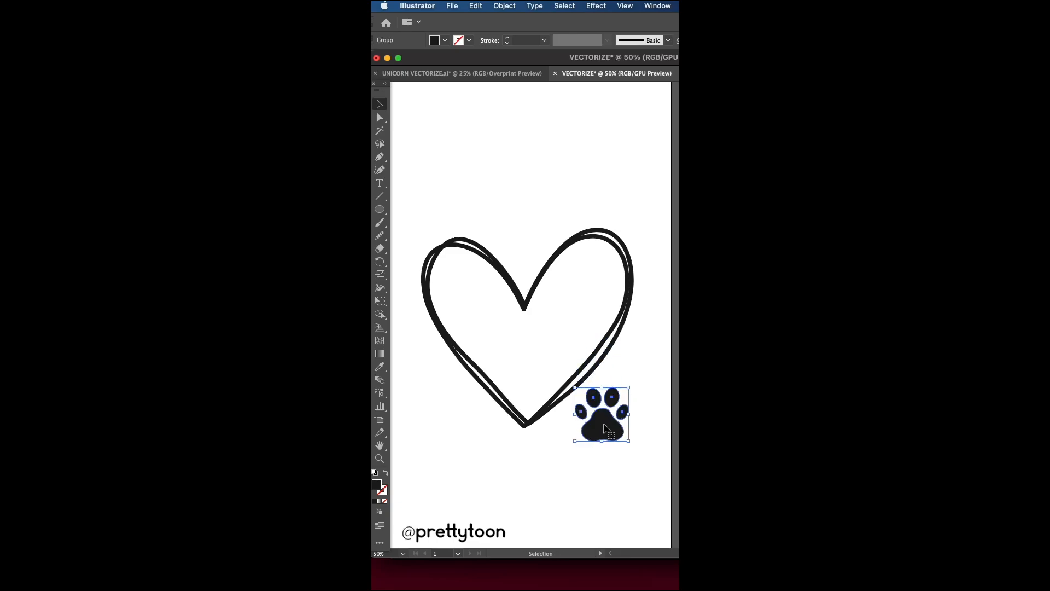
# Move the paw group onto the heart's lower right side and rotate it slightly clockwise.
pyautogui.moveTo(605, 428); pyautogui.dragTo(622, 355)
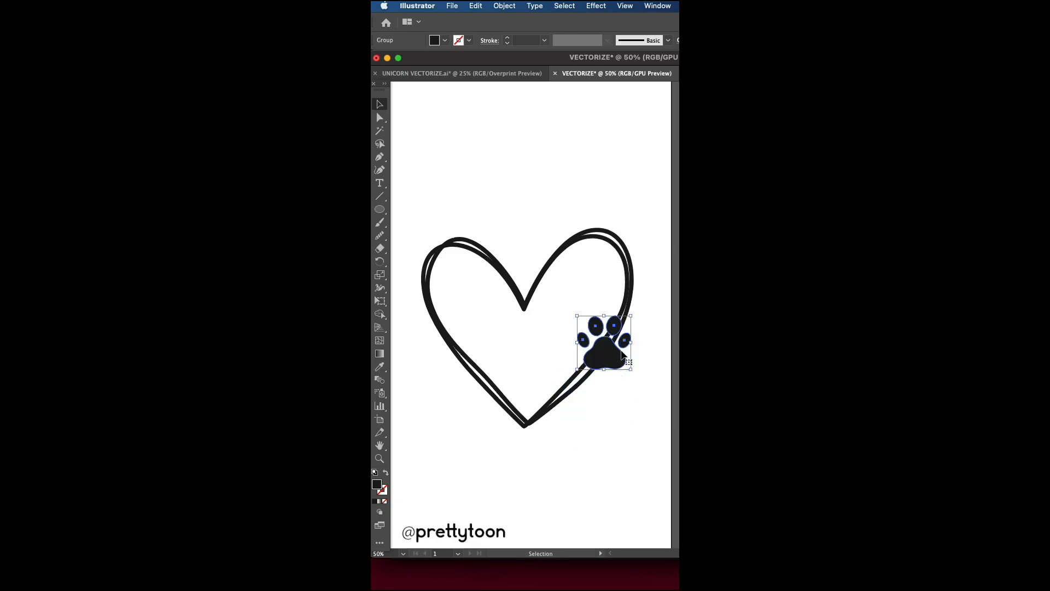
pyautogui.moveTo(635, 309); pyautogui.dragTo(641, 315)
pyautogui.moveTo(610, 354); pyautogui.dragTo(612, 351)
pyautogui.click(613, 388)
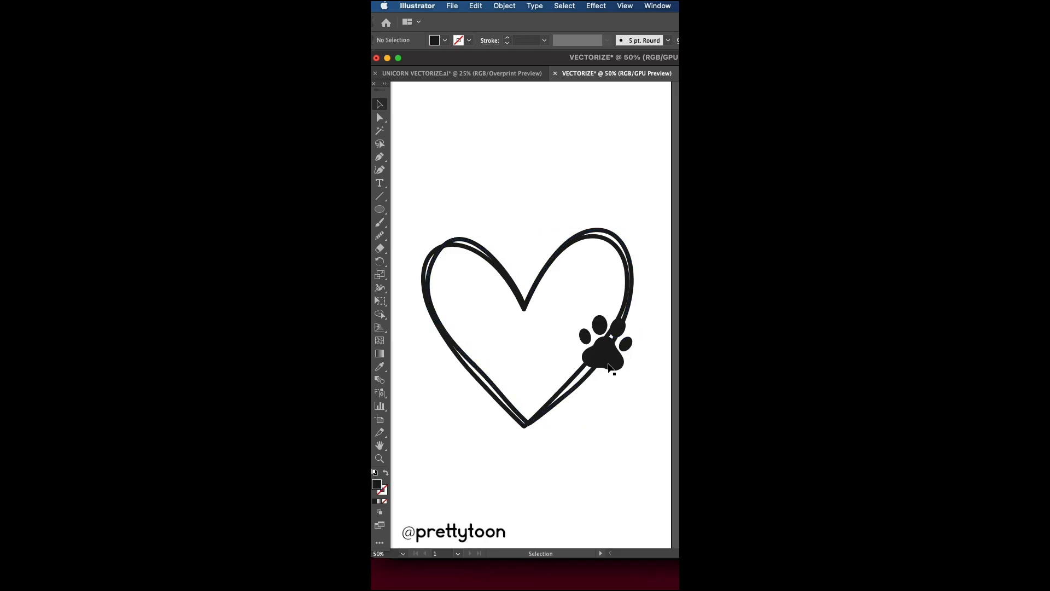
# Scale the heart and paw print down together and adjust the paw's position on the heart's right side.
pyautogui.click(612, 366)
pyautogui.click(594, 373)
pyautogui.click(607, 360)
pyautogui.moveTo(432, 184); pyautogui.dragTo(601, 402)
pyautogui.moveTo(634, 427); pyautogui.dragTo(617, 283)
pyautogui.click(588, 323)
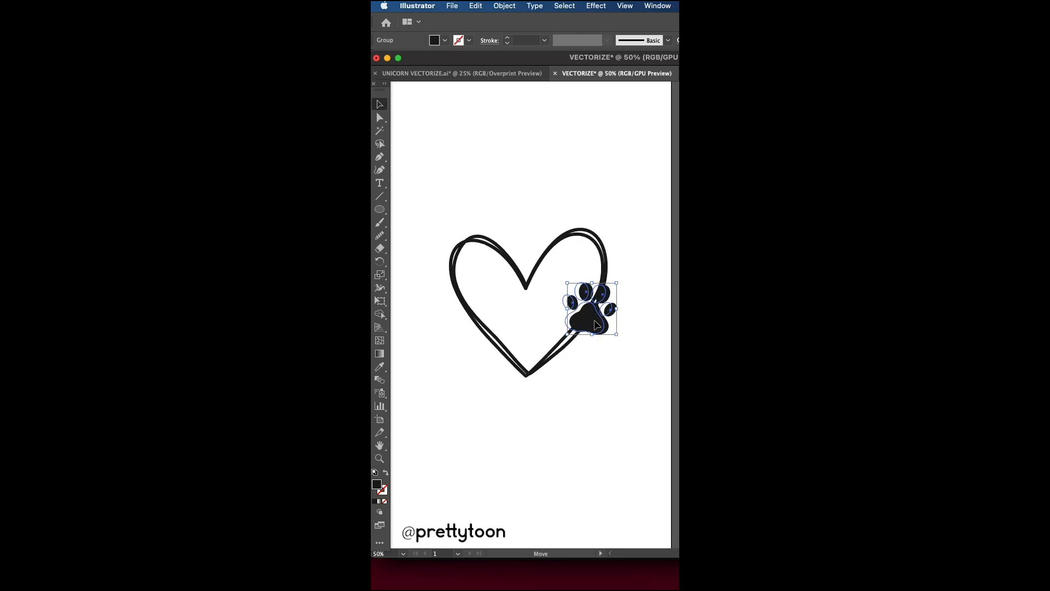
pyautogui.moveTo(594, 319); pyautogui.dragTo(618, 334)
pyautogui.click(590, 373)
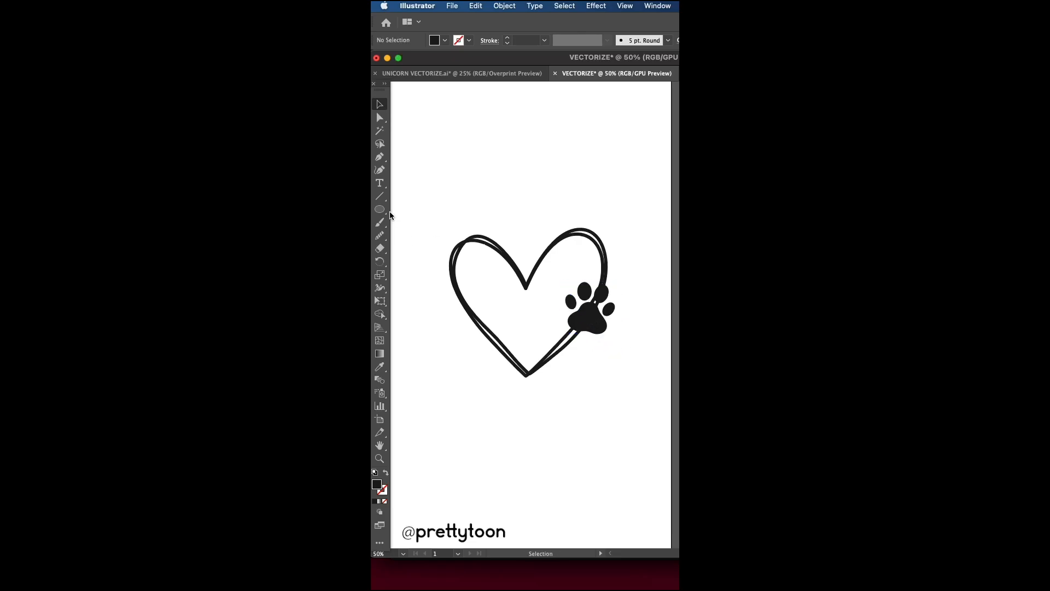
# Lock the paw print and draw a filled rectangle covering it and the heart outlines behind it.
pyautogui.click(457, 290)
pyautogui.click(458, 339)
pyautogui.click(590, 318)
pyautogui.click(504, 6)
pyautogui.click(515, 81)
pyautogui.click(622, 291)
pyautogui.moveTo(380, 209); pyautogui.dragTo(432, 209)
pyautogui.moveTo(565, 281); pyautogui.dragTo(617, 335)
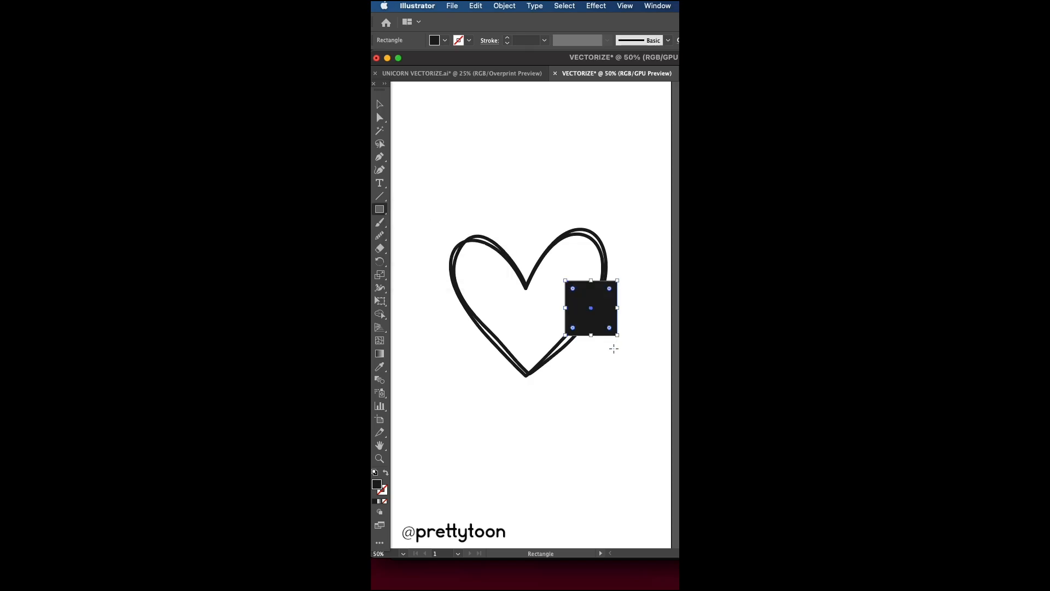
# Divide both heart outlines and the rectangle with the Pathfinder Divide operation and ungroup the resulting pieces.
pyautogui.press('v')
pyautogui.keyDown('shift'); pyautogui.click(562, 249); pyautogui.keyUp('shift')
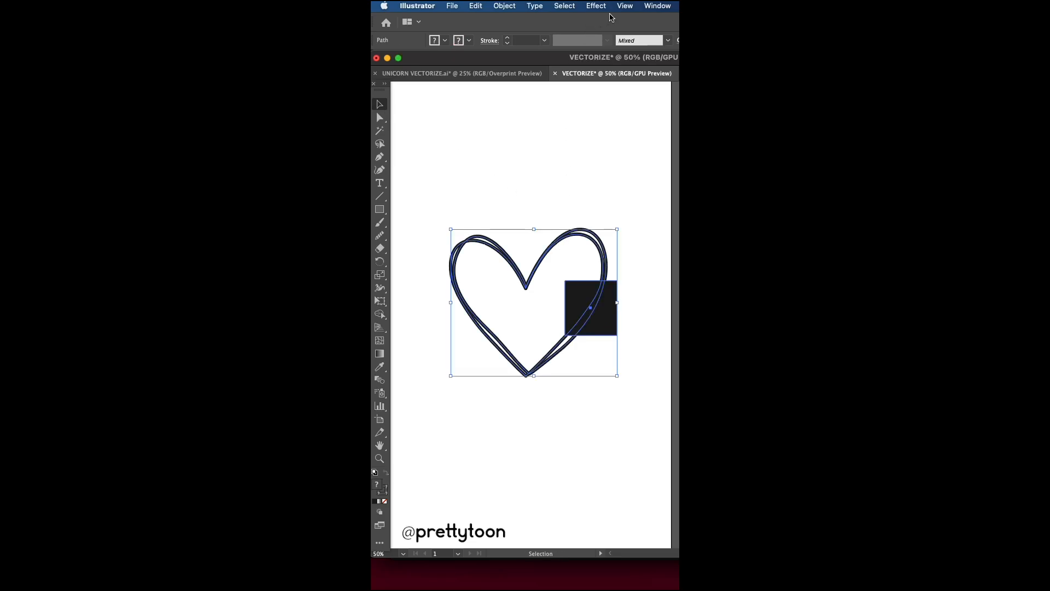
pyautogui.click(657, 6)
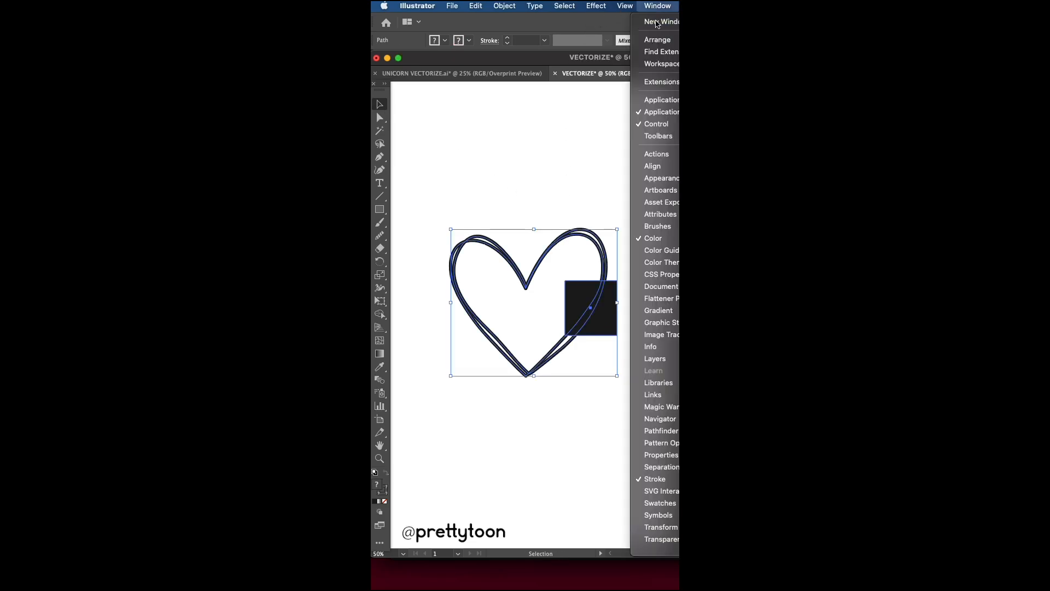
pyautogui.click(657, 432)
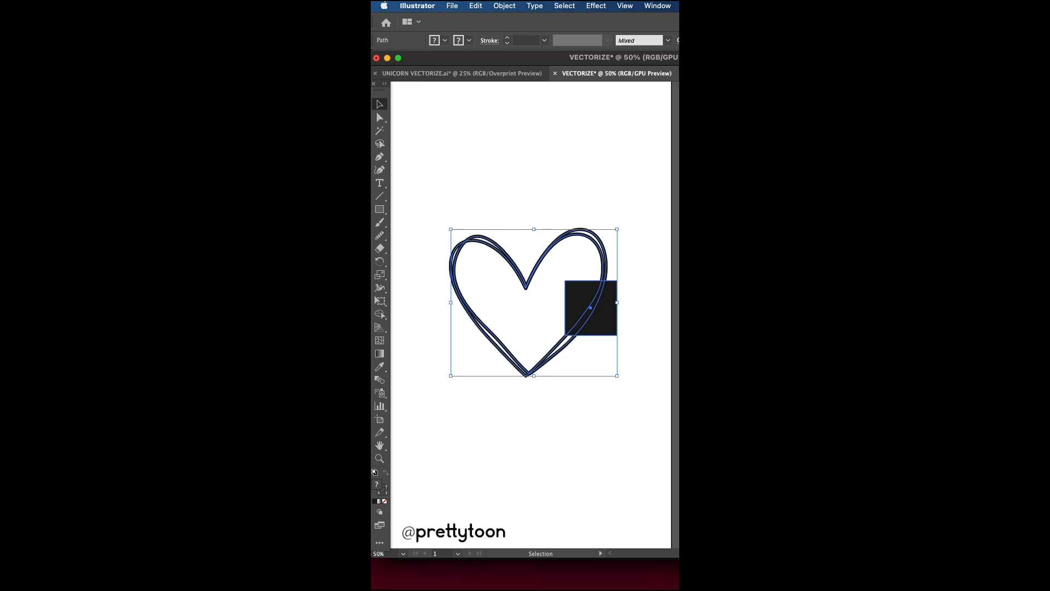
pyautogui.moveTo(619, 418); pyautogui.dragTo(480, 430)
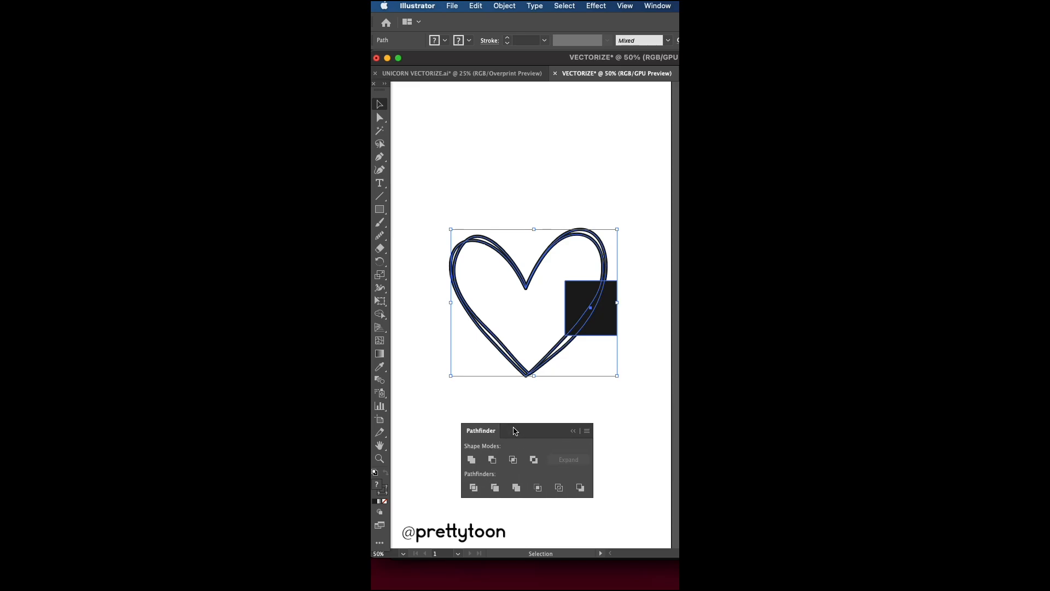
pyautogui.click(474, 488)
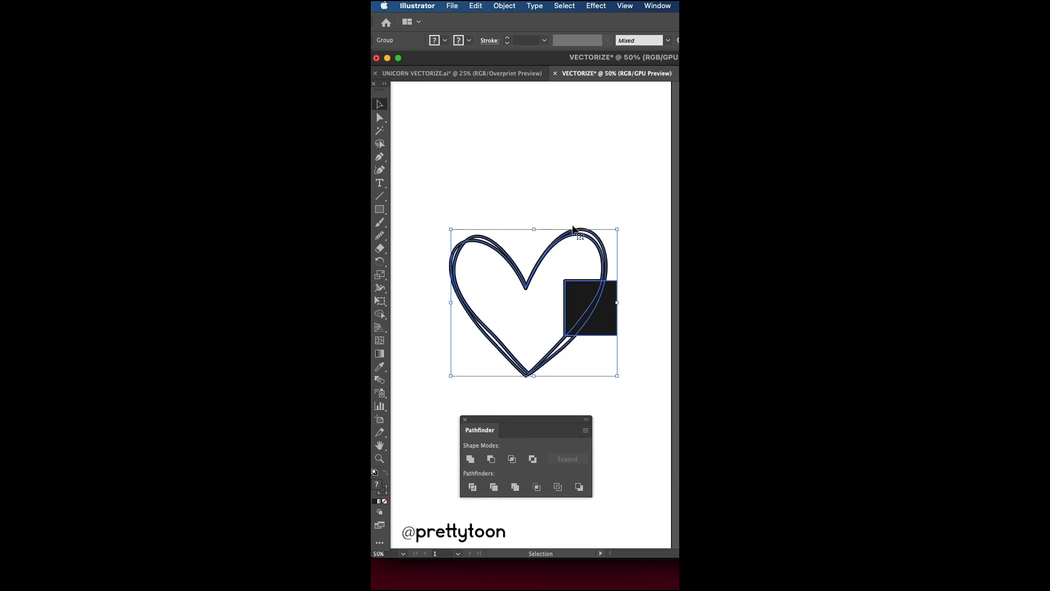
pyautogui.click(505, 6)
pyautogui.click(516, 75)
# Delete the divided rectangle's filled pieces covering the paw print.
pyautogui.click(380, 118)
pyautogui.click(535, 172)
pyautogui.click(617, 324)
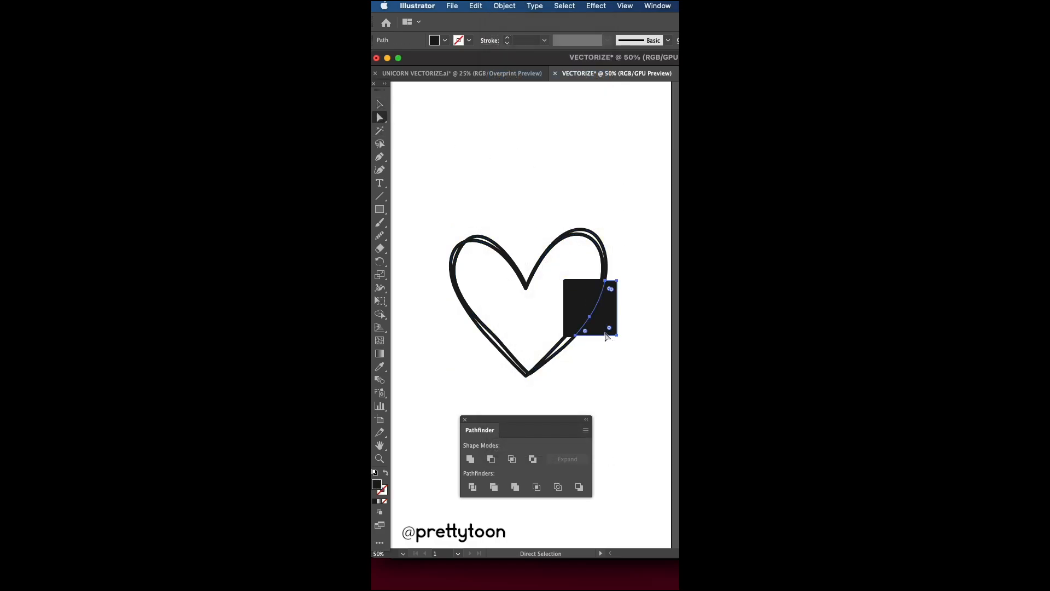
pyautogui.press('Delete')
pyautogui.click(582, 316)
pyautogui.press('Delete')
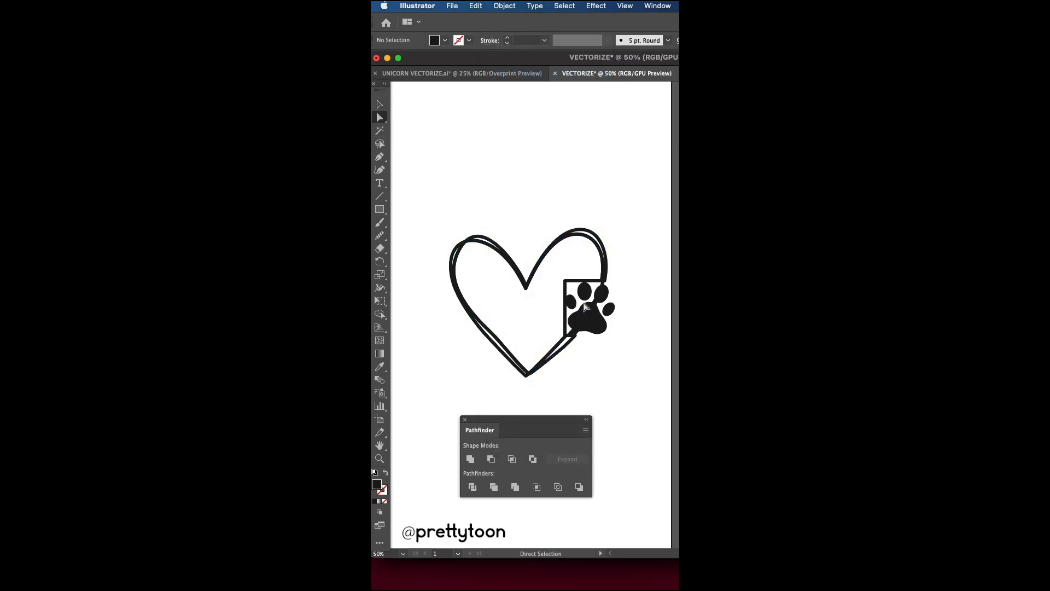
# Delete the leftover rectangle edges and segments around the paw, and bring the open ends of the lower heart strokes closer together.
pyautogui.click(584, 283)
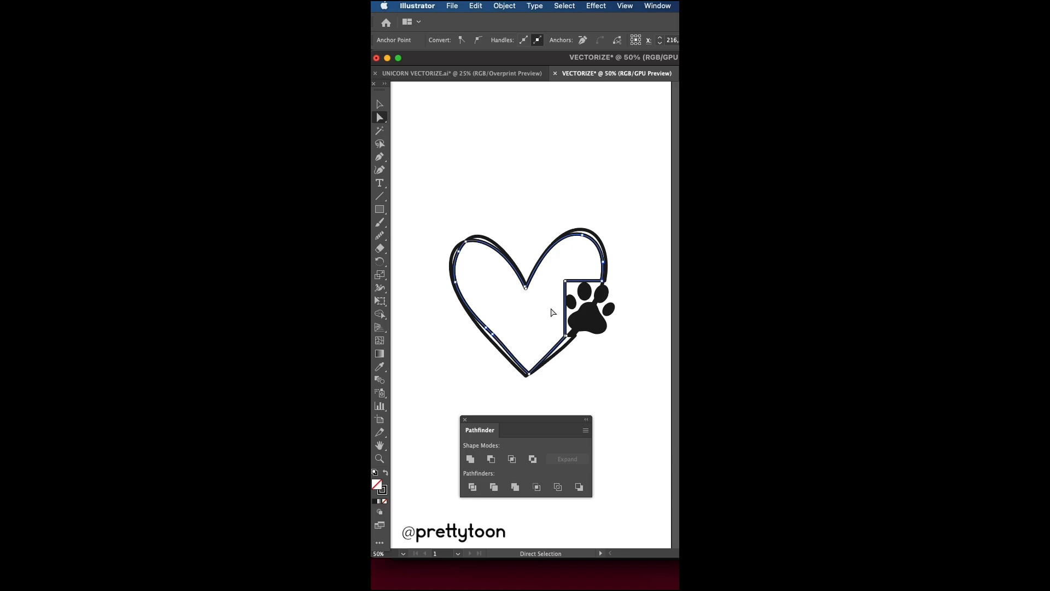
pyautogui.click(567, 298)
pyautogui.press('Delete')
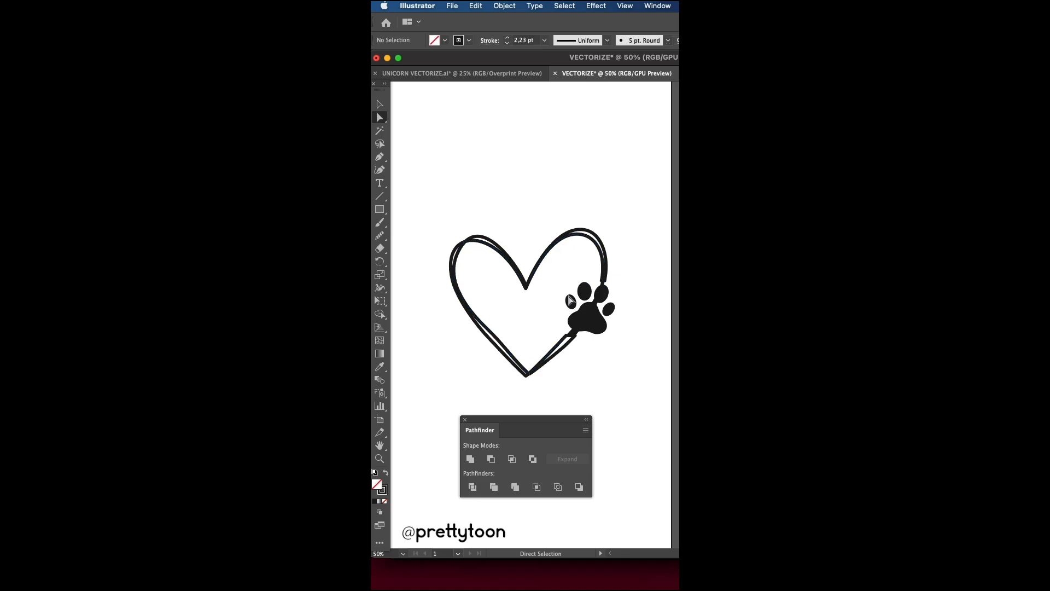
pyautogui.click(604, 293)
pyautogui.press('super+shift+a')
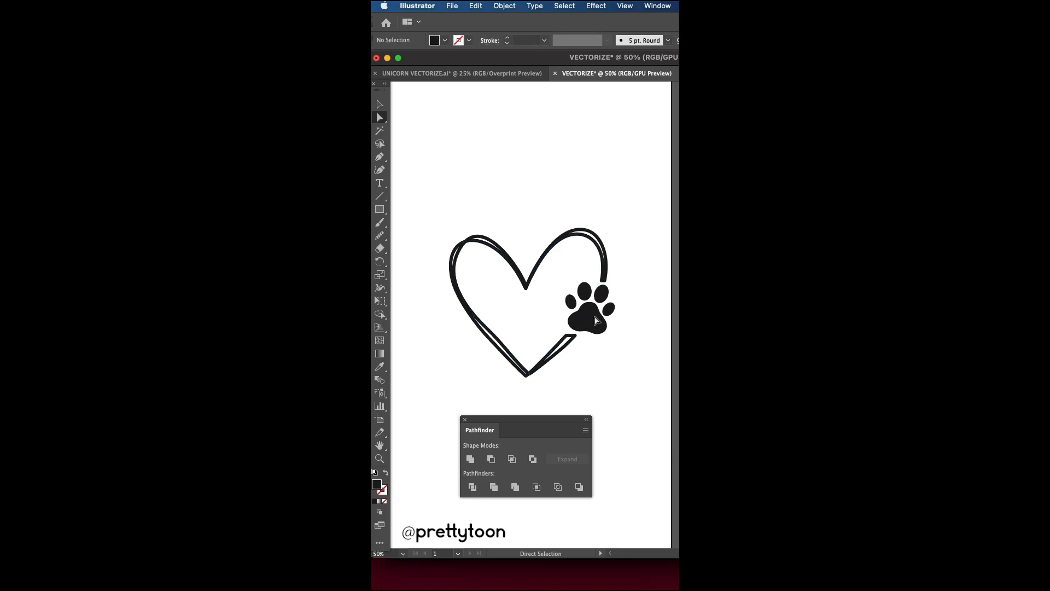
pyautogui.click(572, 340)
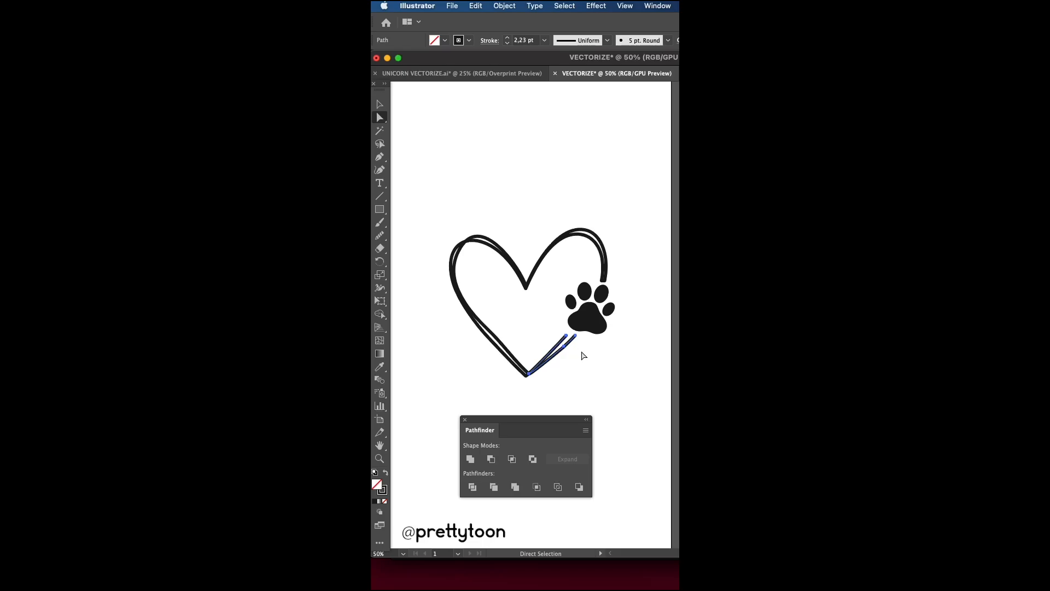
pyautogui.press('super+shift+a')
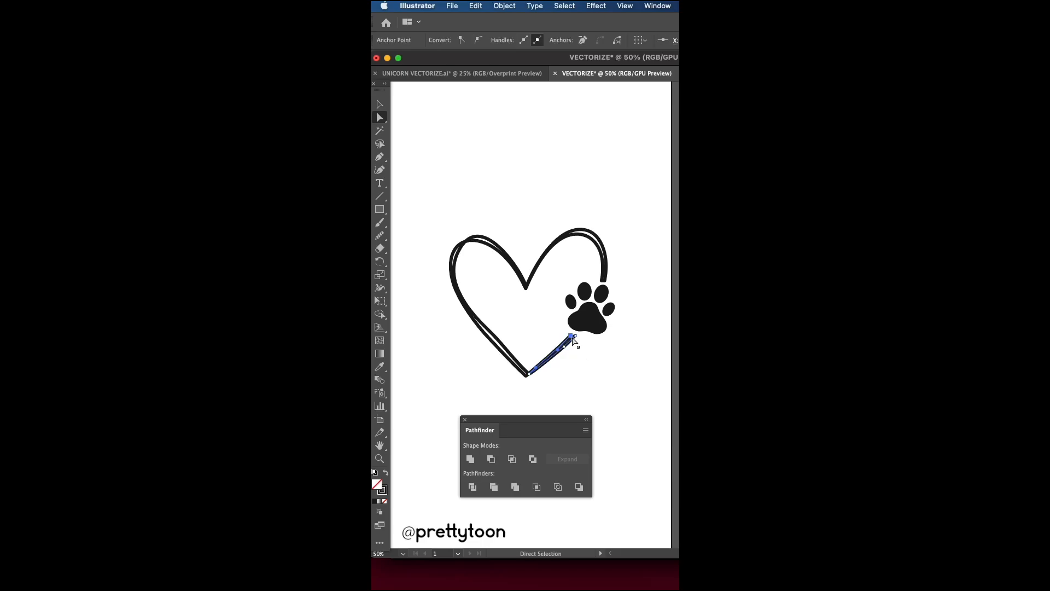
# Delete the short segment joining the ends of the two heart strokes above the paw.
pyautogui.click(604, 282)
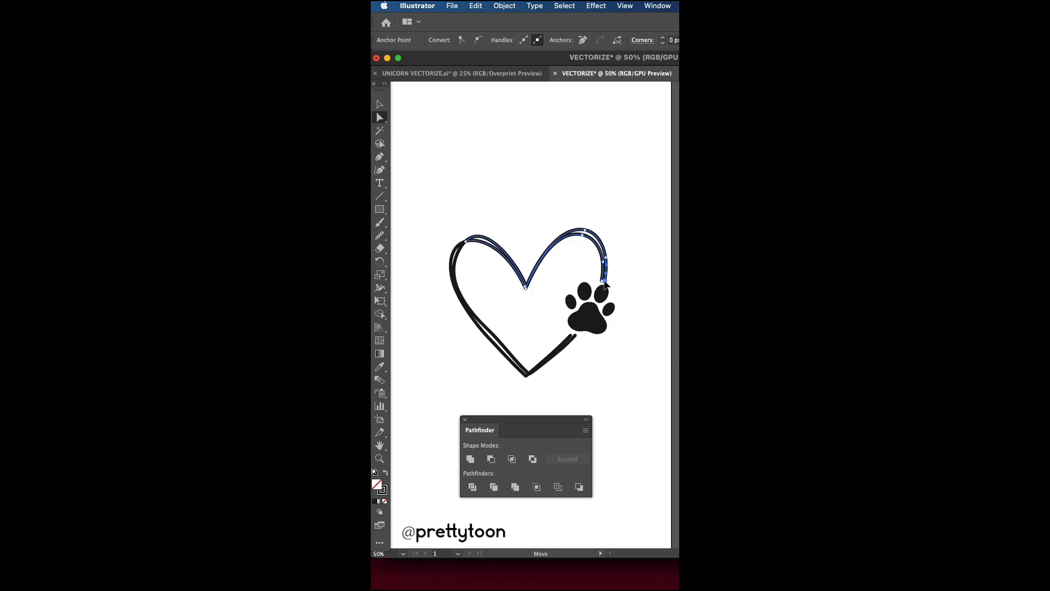
pyautogui.click(379, 458)
pyautogui.click(608, 299)
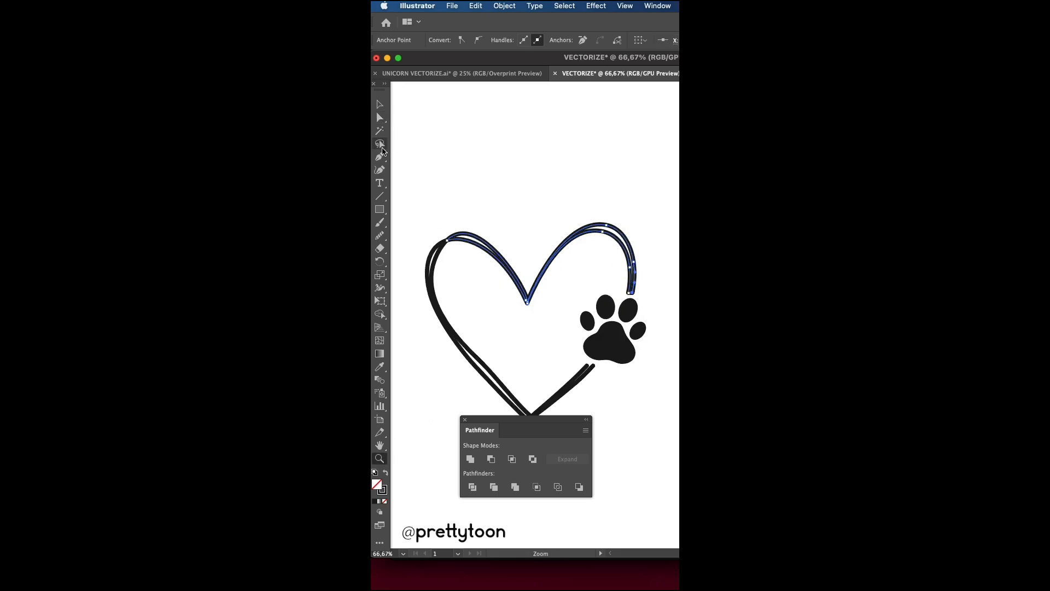
pyautogui.moveTo(379, 248); pyautogui.dragTo(408, 262)
pyautogui.click(407, 262)
pyautogui.click(380, 118)
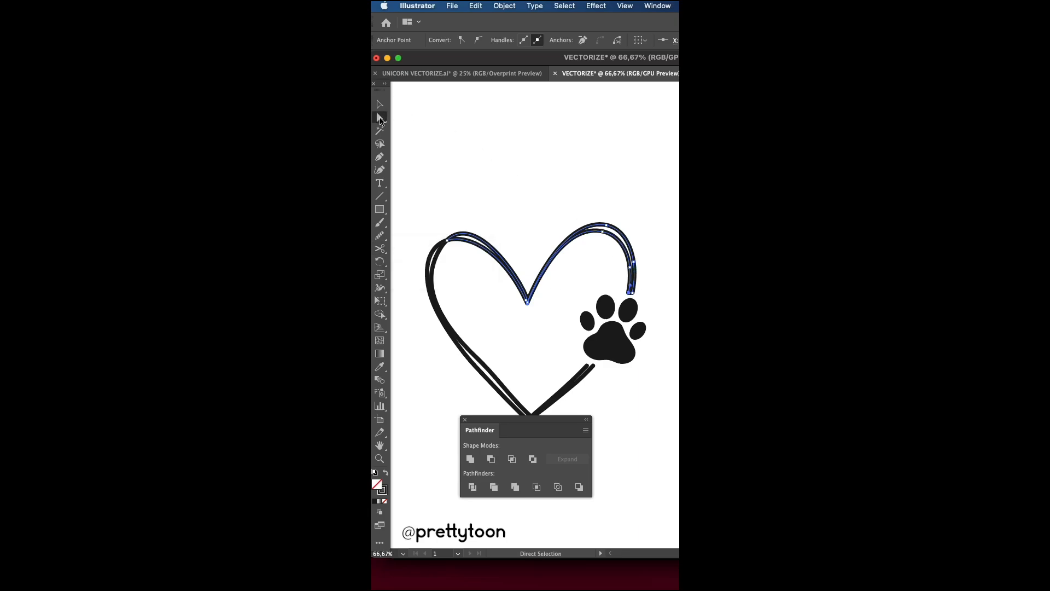
pyautogui.scroll(3, 639, 300)
pyautogui.click(638, 299)
pyautogui.click(611, 284)
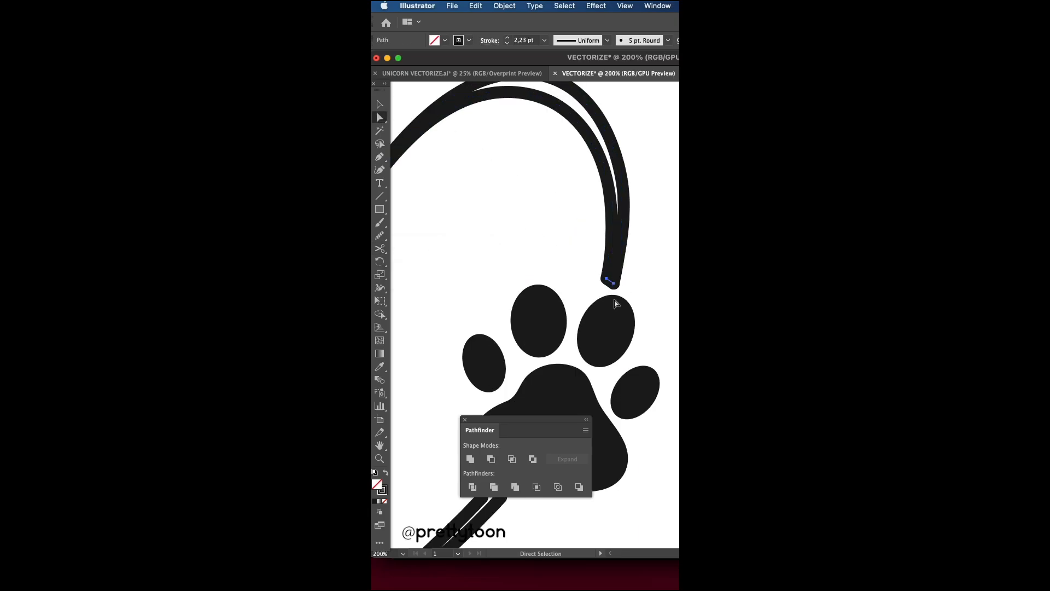
pyautogui.click(612, 284)
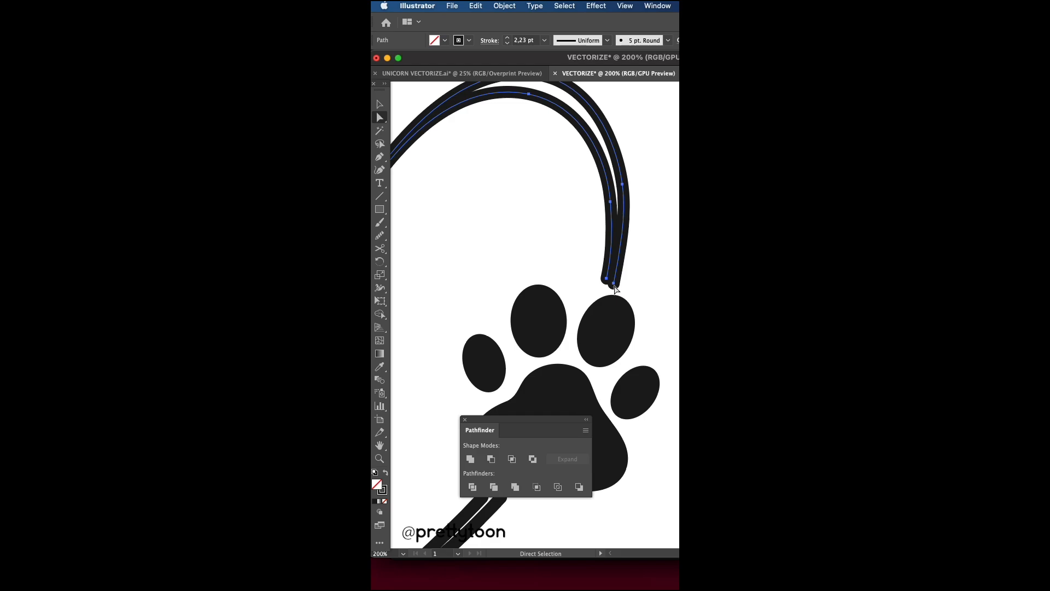
# Move the outer stroke's end anchor above the paw slightly outward and refine the curve leading to it.
pyautogui.click(614, 283)
pyautogui.moveTo(614, 284); pyautogui.dragTo(617, 283)
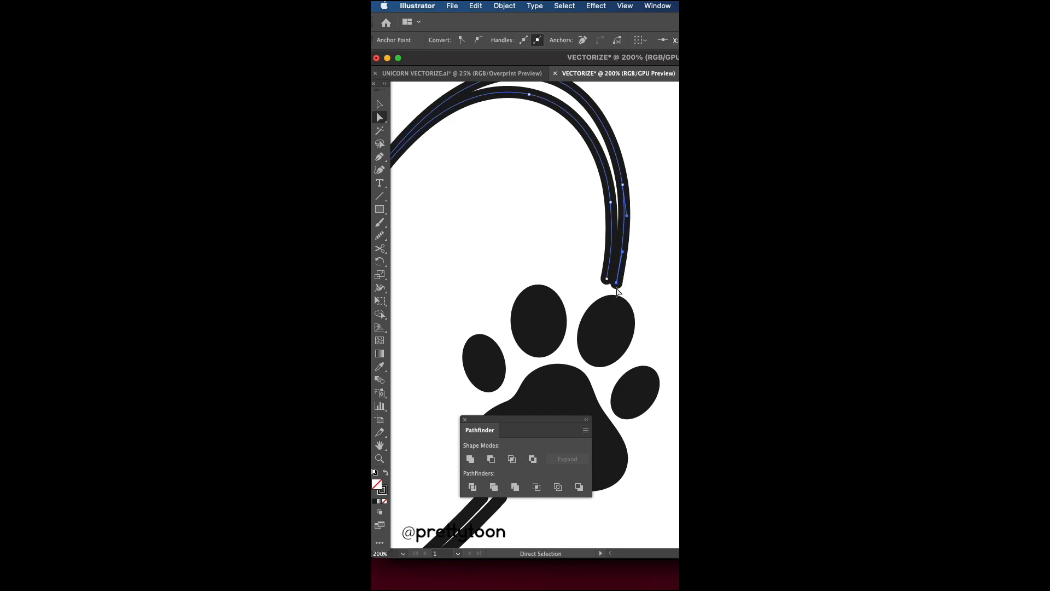
pyautogui.click(625, 253)
pyautogui.click(608, 281)
# Add a line of placeholder text below the heart and scale it up to about 60 pt.
pyautogui.press('super+minus')
pyautogui.press('super+minus')
pyautogui.press('super+minus')
pyautogui.press('super+minus')
pyautogui.press('super+minus')
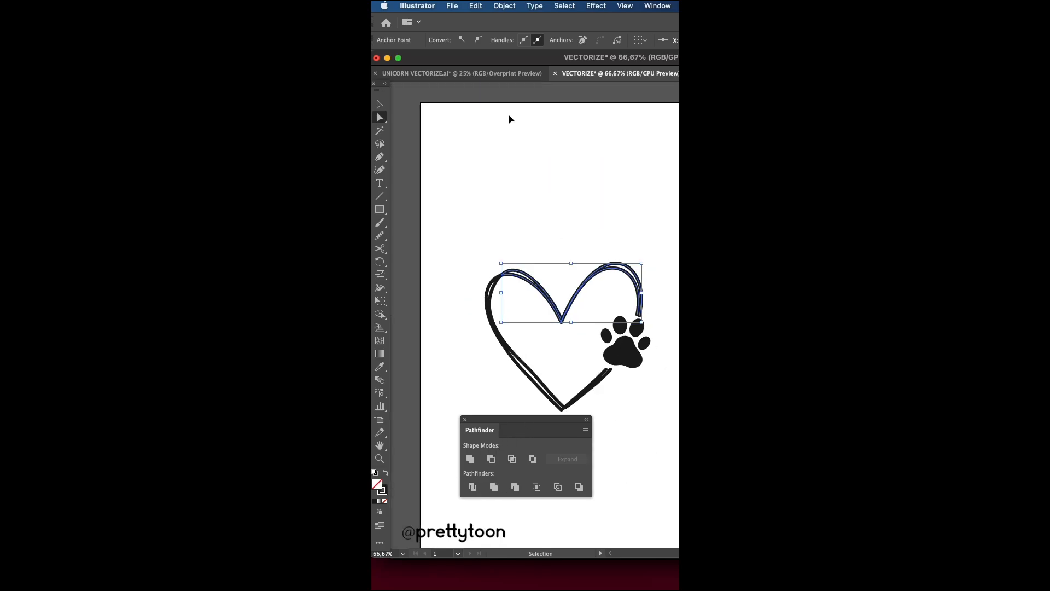
pyautogui.press('super+equal')
pyautogui.press('t')
pyautogui.click(495, 403)
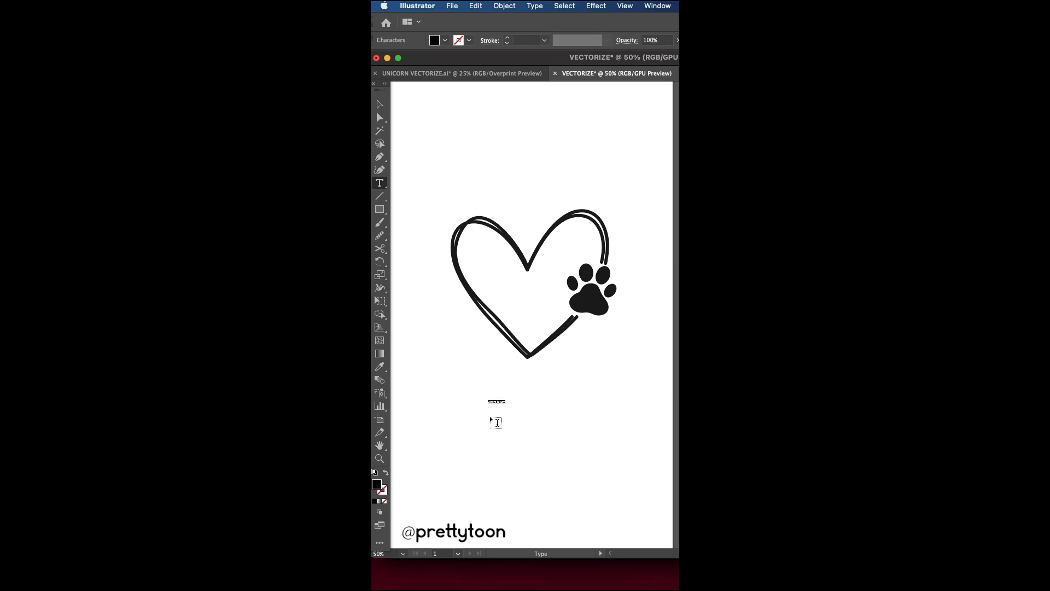
pyautogui.click(380, 105)
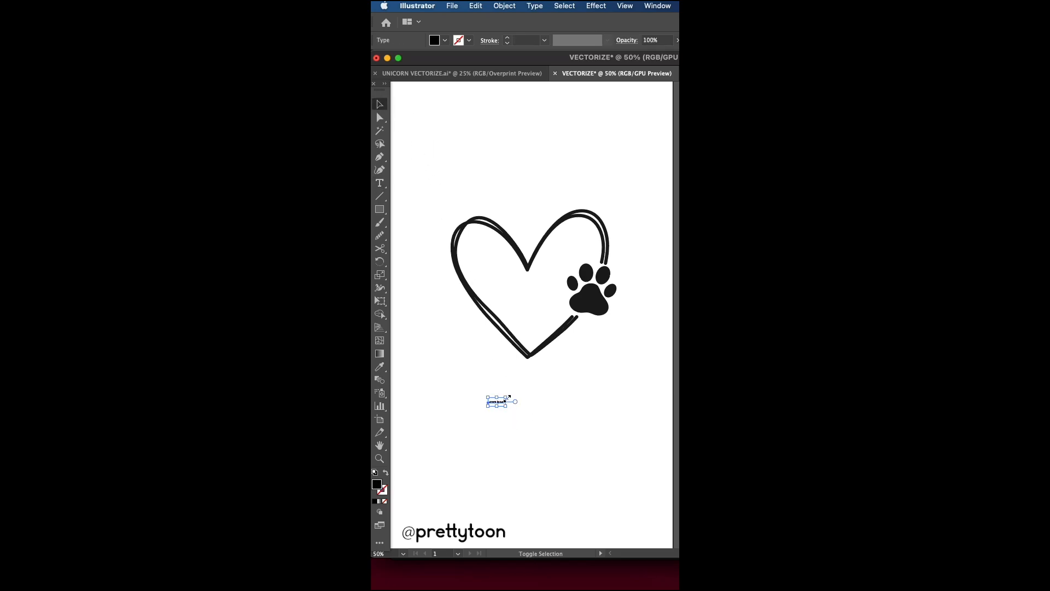
pyautogui.moveTo(506, 399); pyautogui.dragTo(560, 392)
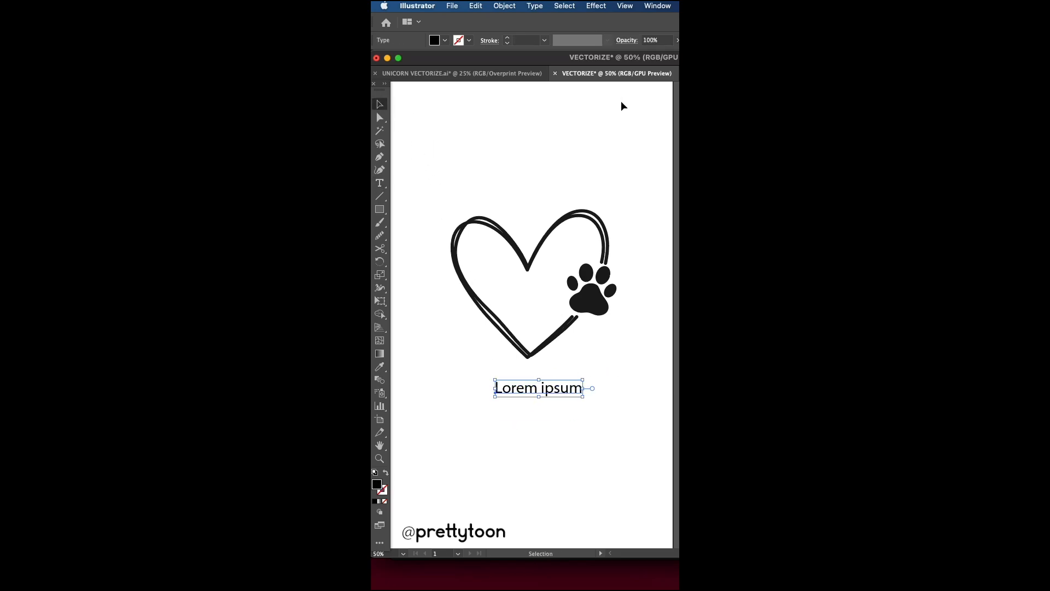
# Change the text to a bold, rounded hand-lettered font and replace the placeholder with "Pet Lover".
pyautogui.press('super+t')
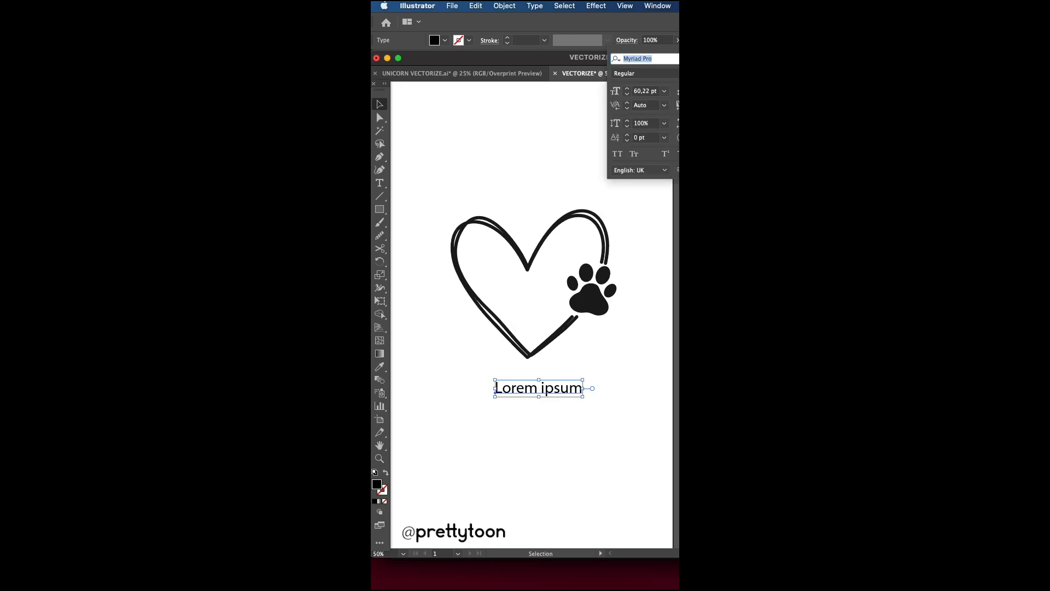
pyautogui.press('super+t')
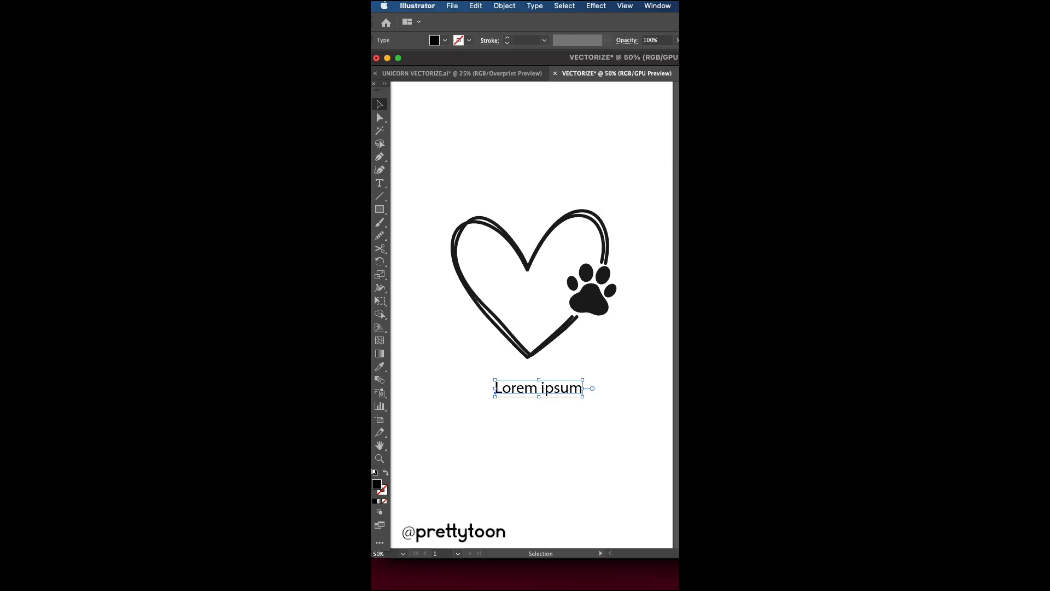
pyautogui.press('super+shift+b')
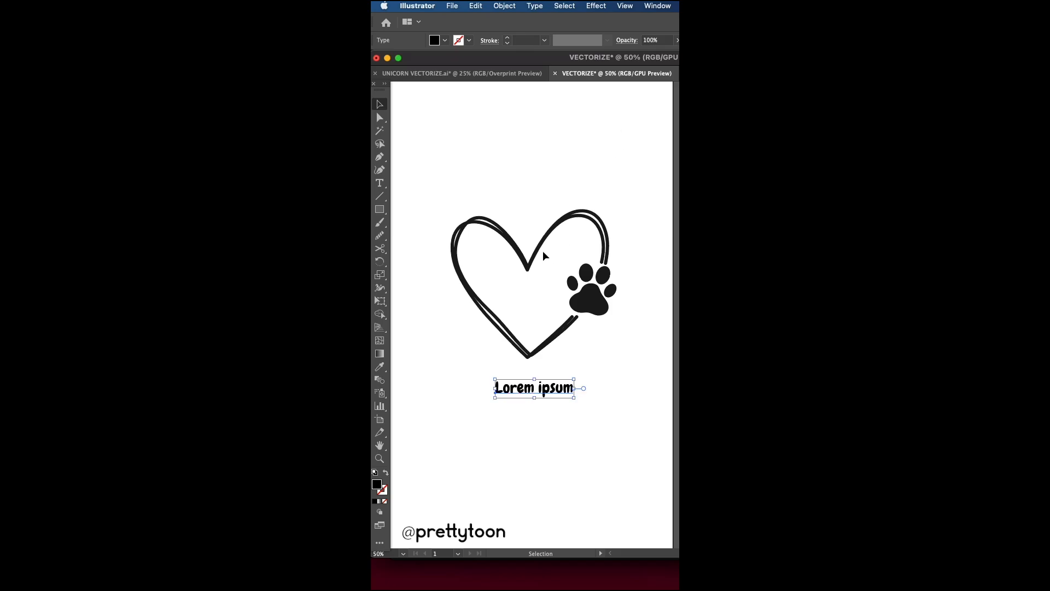
pyautogui.click(380, 183)
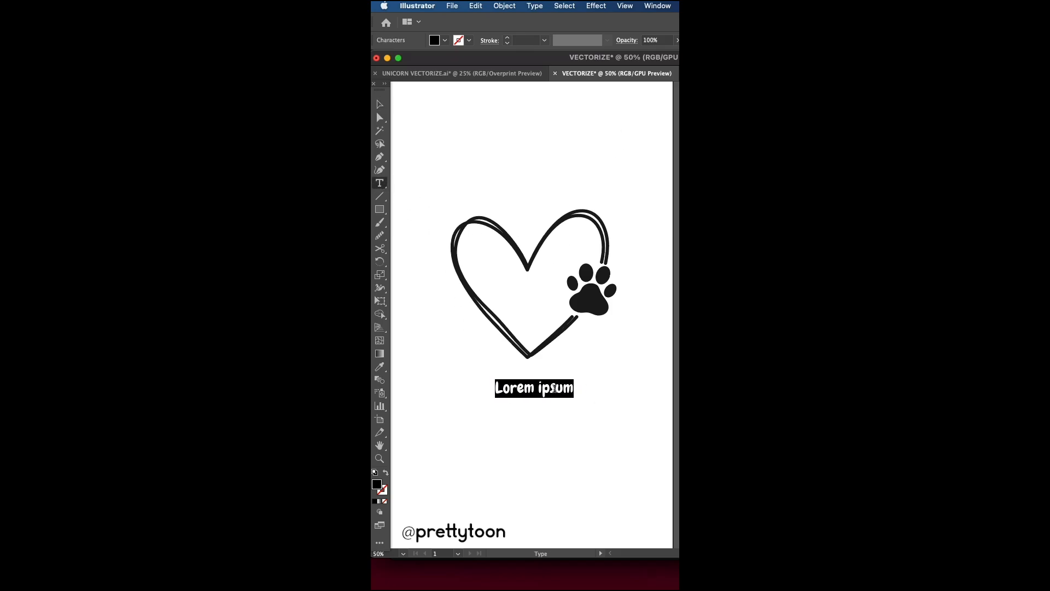
pyautogui.write('Pet Lover')
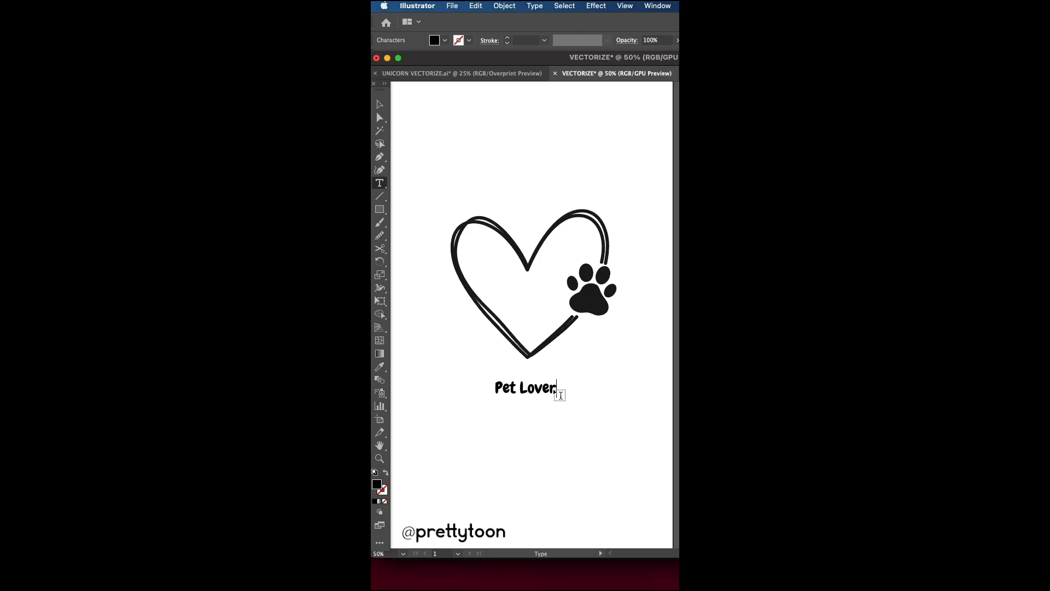
# Enlarge the "Pet Lover" text to nearly the heart's width and centre it just below the heart's tip.
pyautogui.click(380, 104)
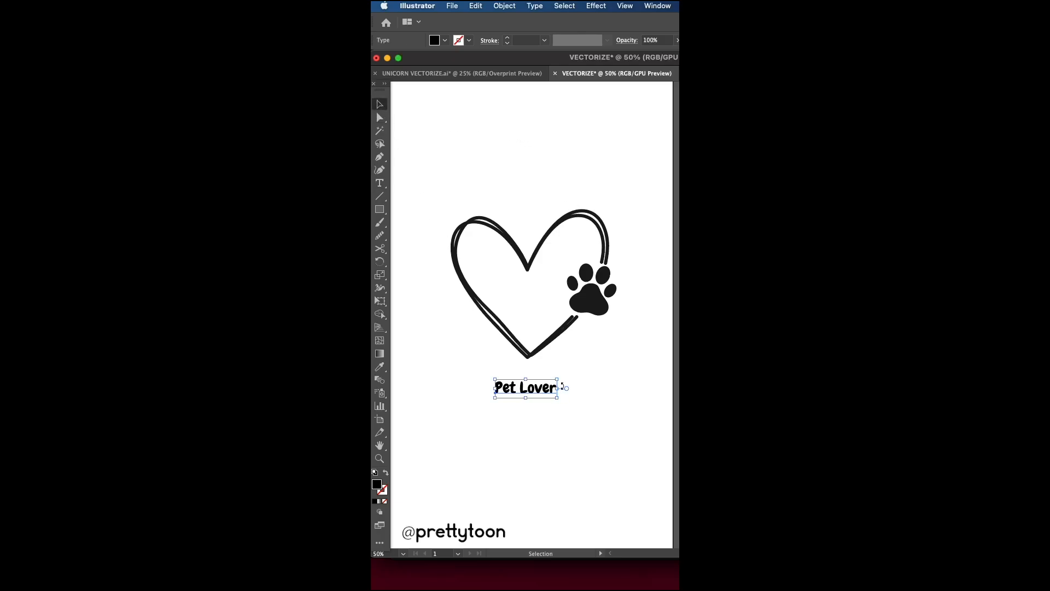
pyautogui.moveTo(559, 377); pyautogui.dragTo(623, 348)
pyautogui.moveTo(589, 388); pyautogui.dragTo(606, 361)
pyautogui.click(587, 409)
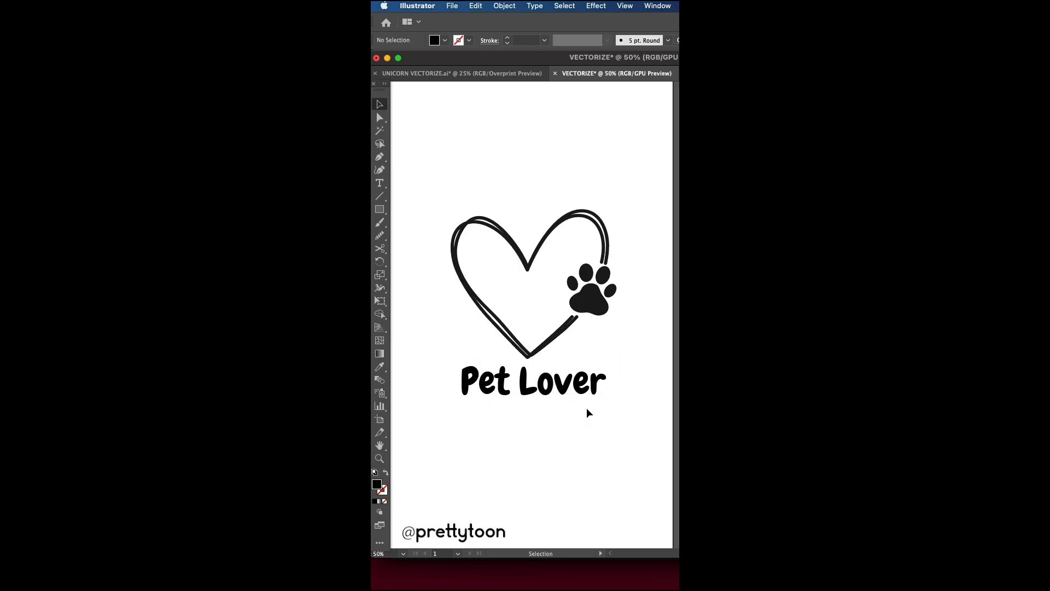
# Paint a small solid heart on each side of the "Pet Lover" text with the Paintbrush.
pyautogui.click(379, 222)
pyautogui.moveTo(447, 379)
pyautogui.mouseDown()
pyautogui.moveTo(449, 389)
pyautogui.moveTo(447, 378)
pyautogui.mouseUp()
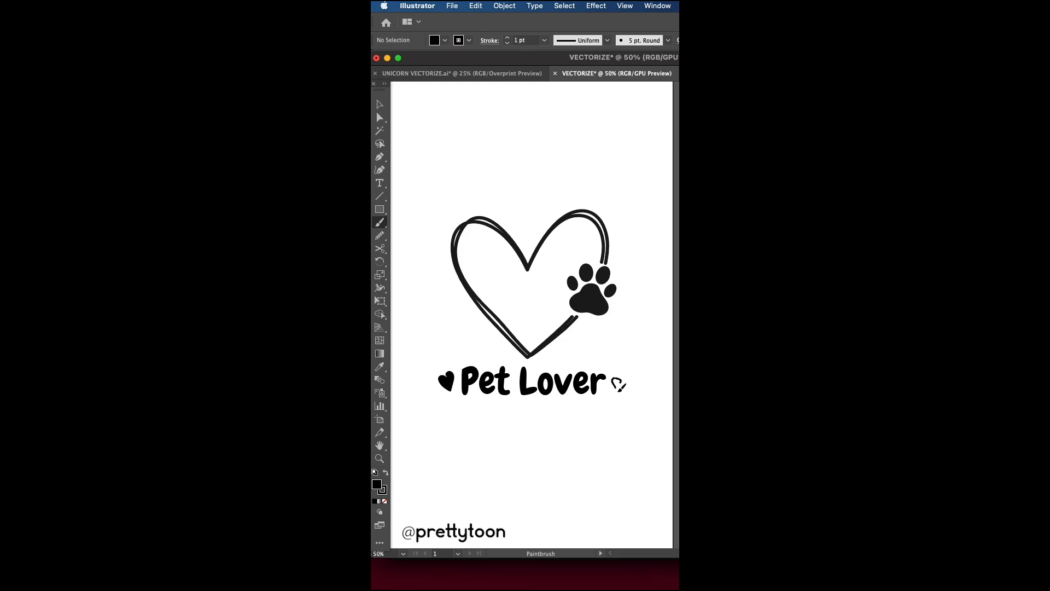